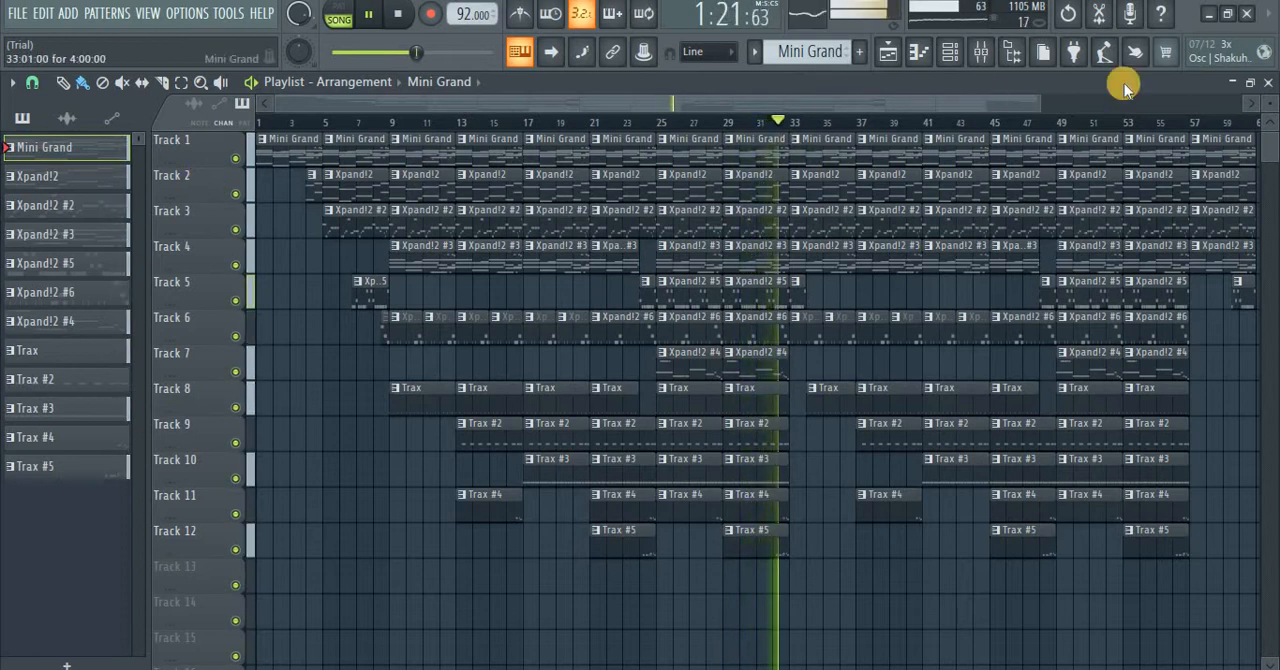
Step: Look over the arrangement's tracks in the playlist while the song plays, and stop playback
scroll(1270, 98, up, 1)
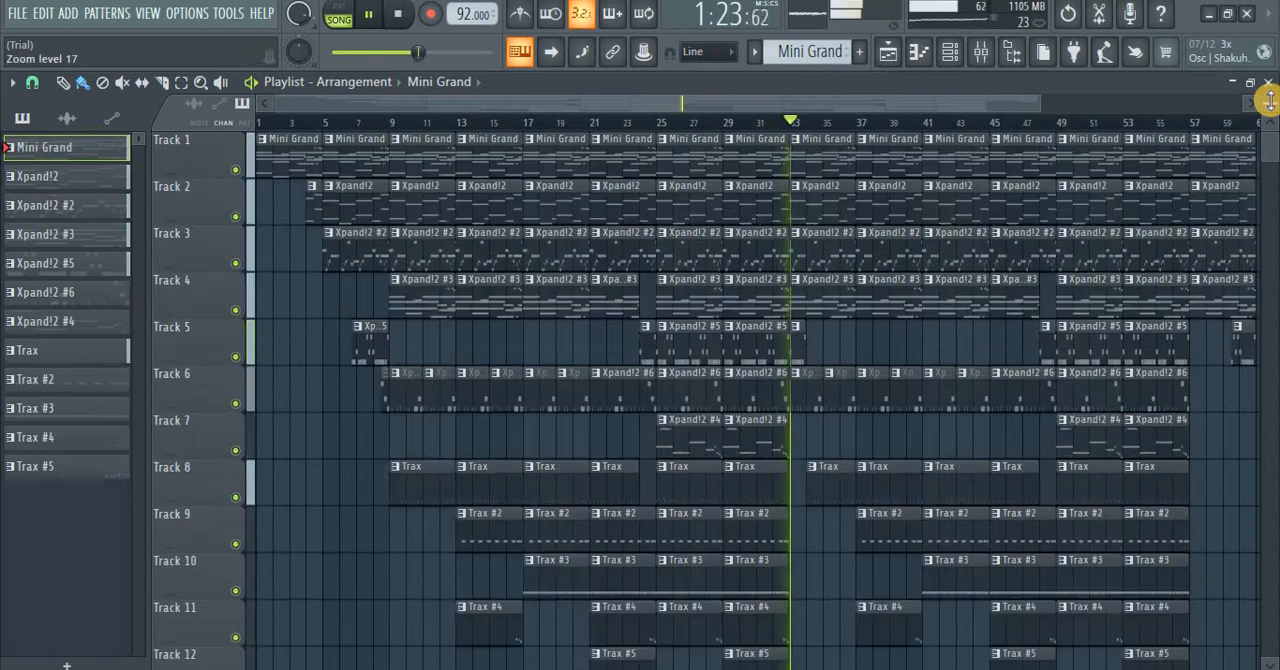
scroll(1270, 100, down, 1)
scroll(1271, 103, up, 1)
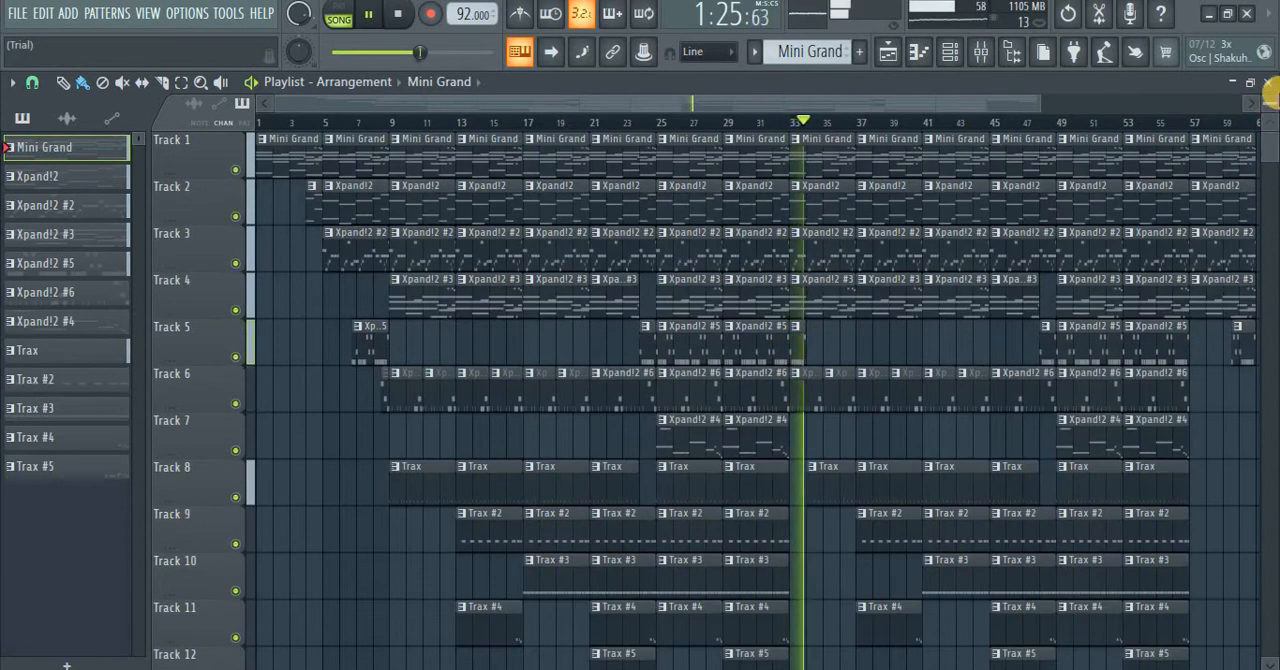
drag(1270, 97, 54, 100)
key(space)
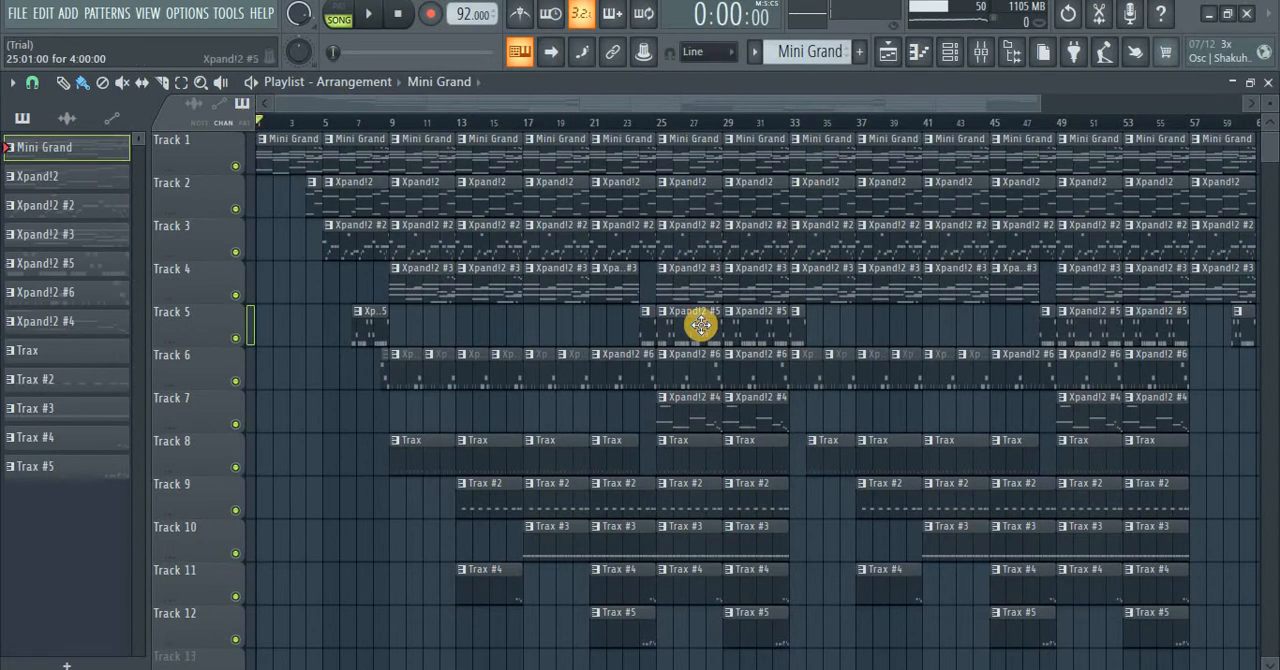
Step: Switch playback to pattern mode and check the Mini Grand instrument's settings from the channel rack
click(345, 15)
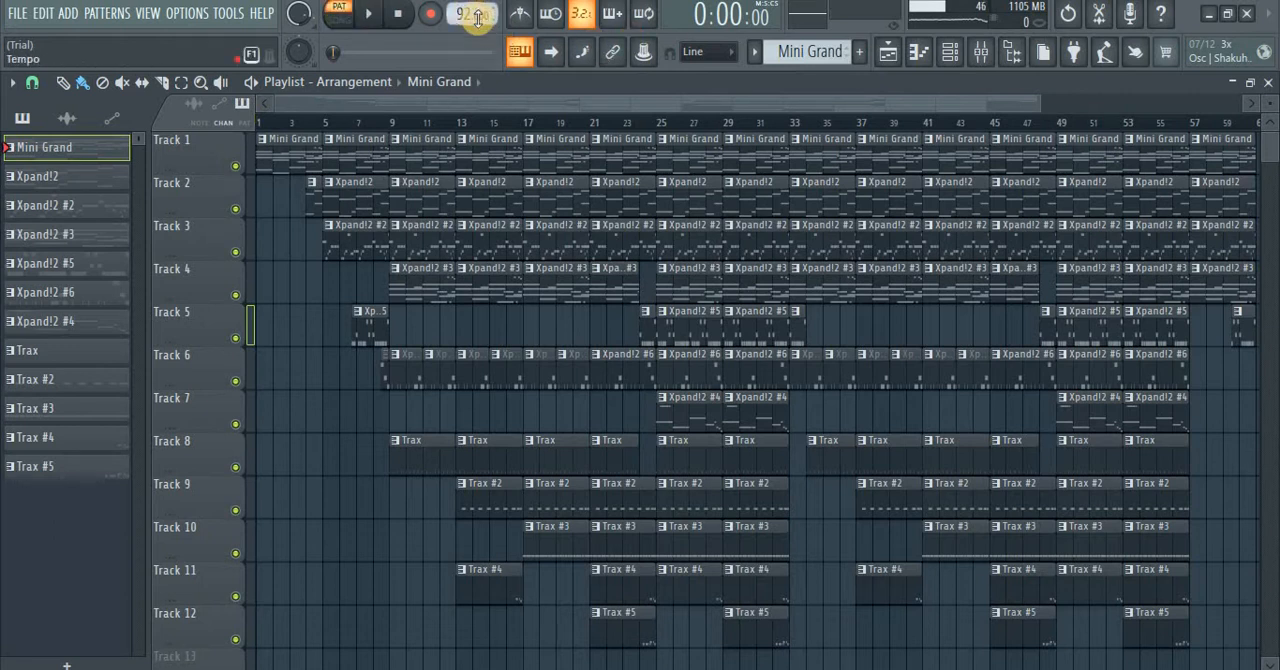
click(948, 52)
drag(433, 148, 539, 115)
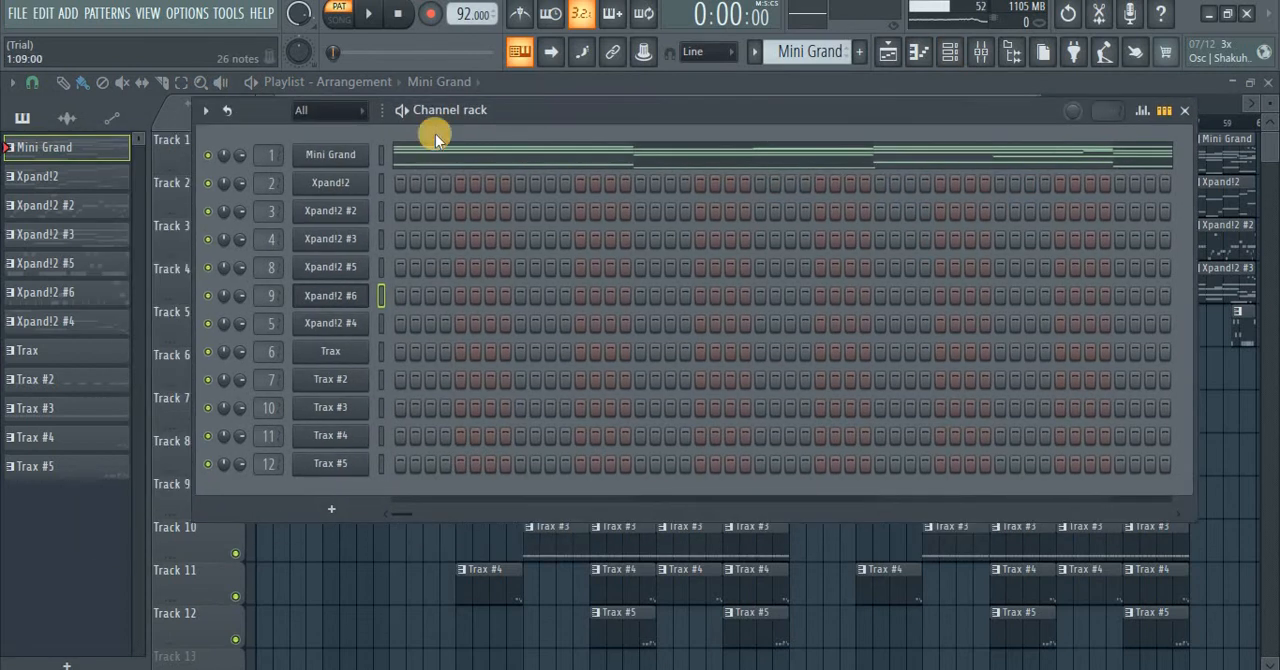
click(352, 156)
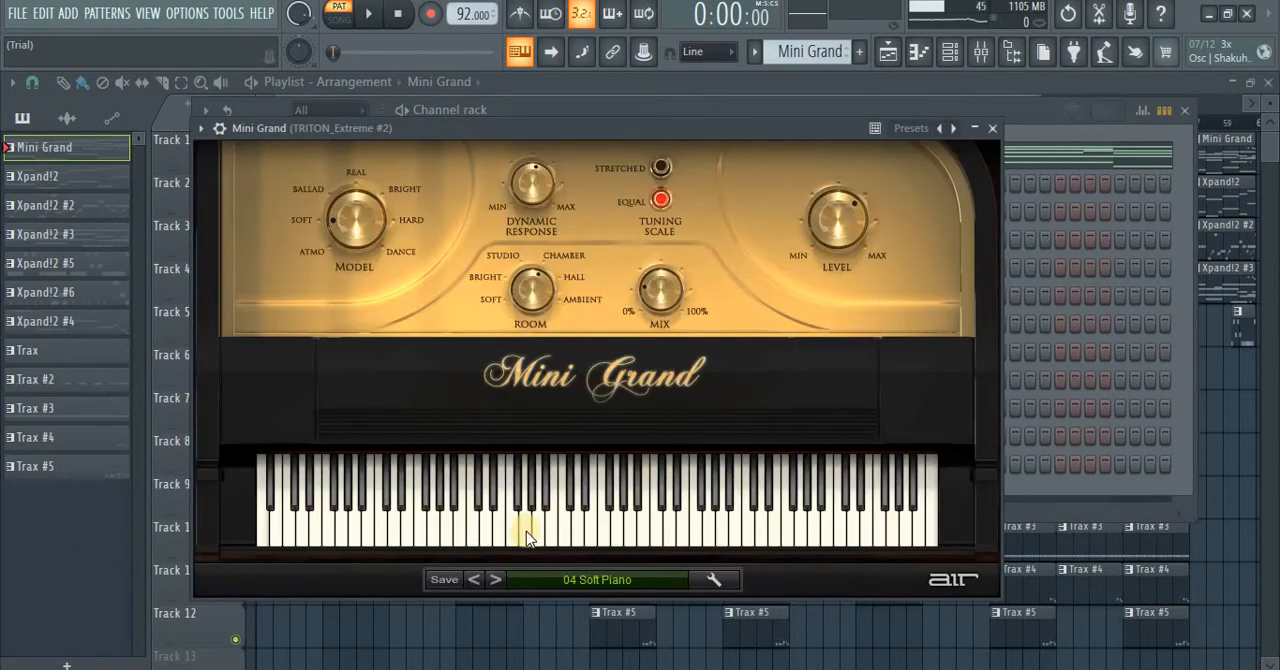
click(994, 127)
Step: Open the Mini Grand notes in the piano roll, examine the chords and bass notes, and play the pattern through
click(480, 150)
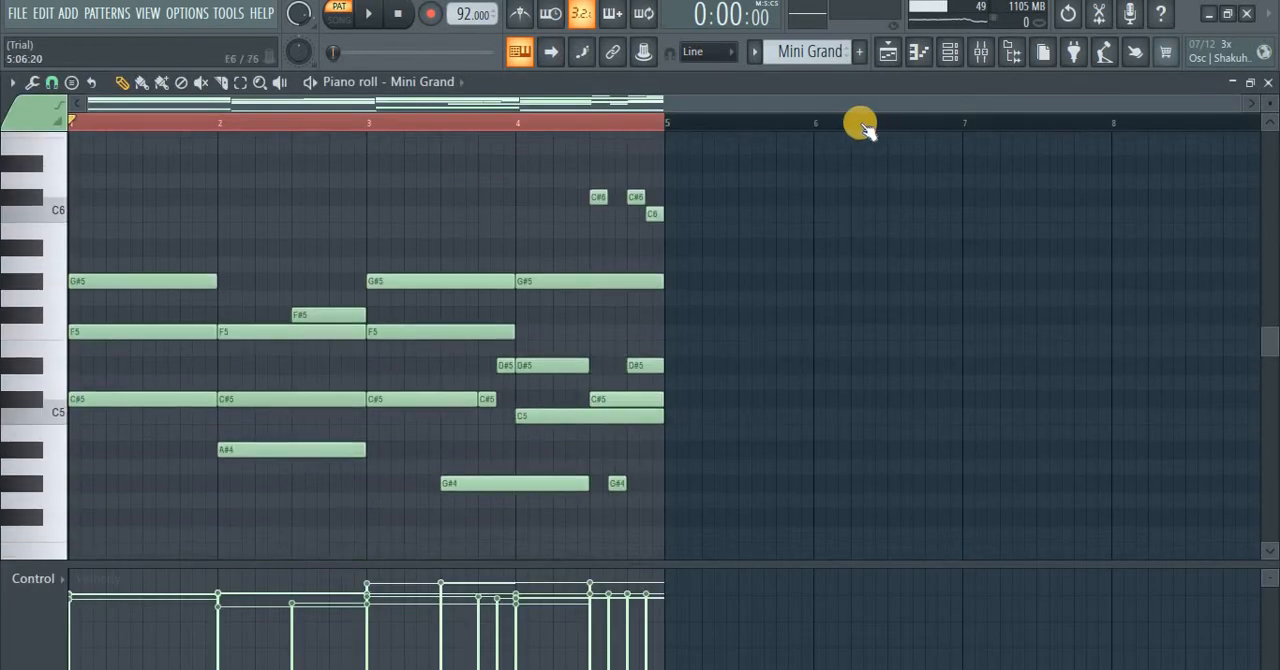
drag(1237, 99, 720, 108)
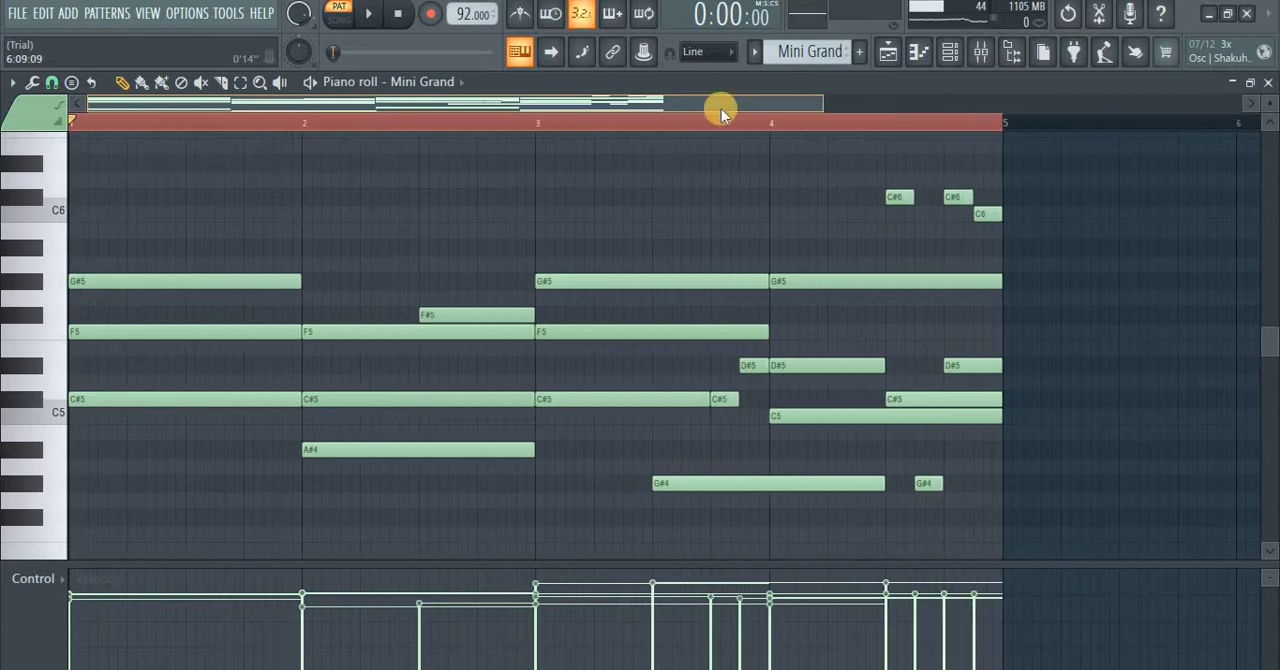
scroll(620, 290, down, 2)
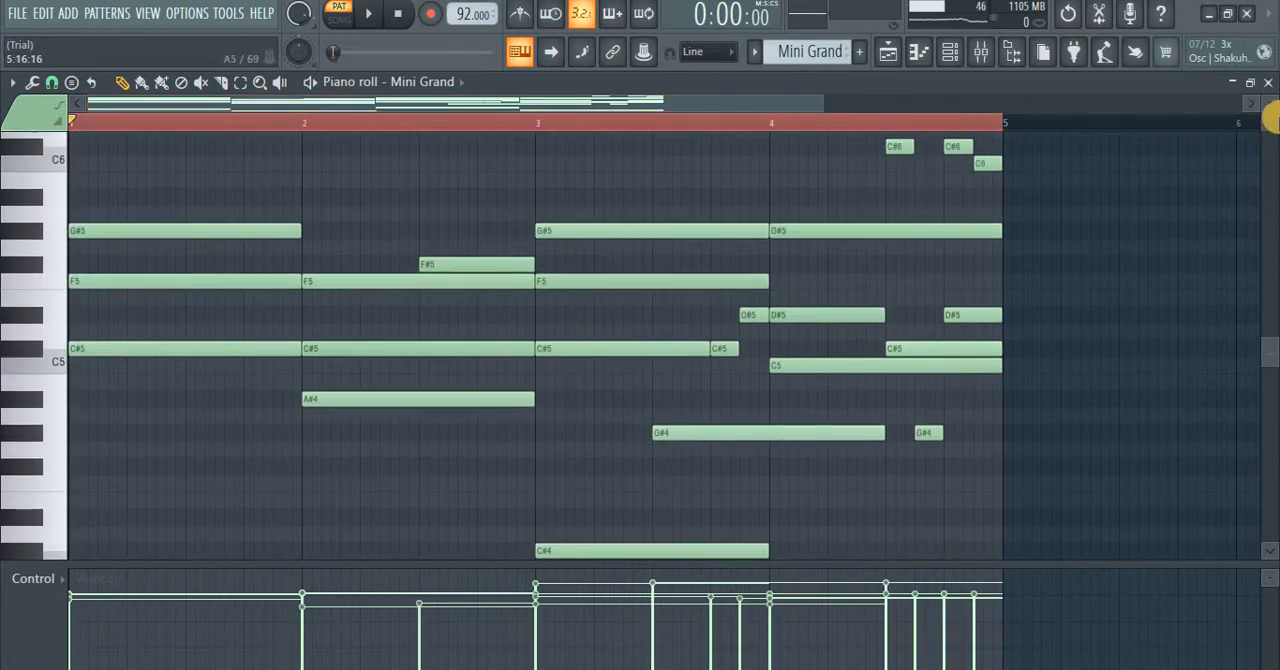
drag(1270, 103, 1270, 117)
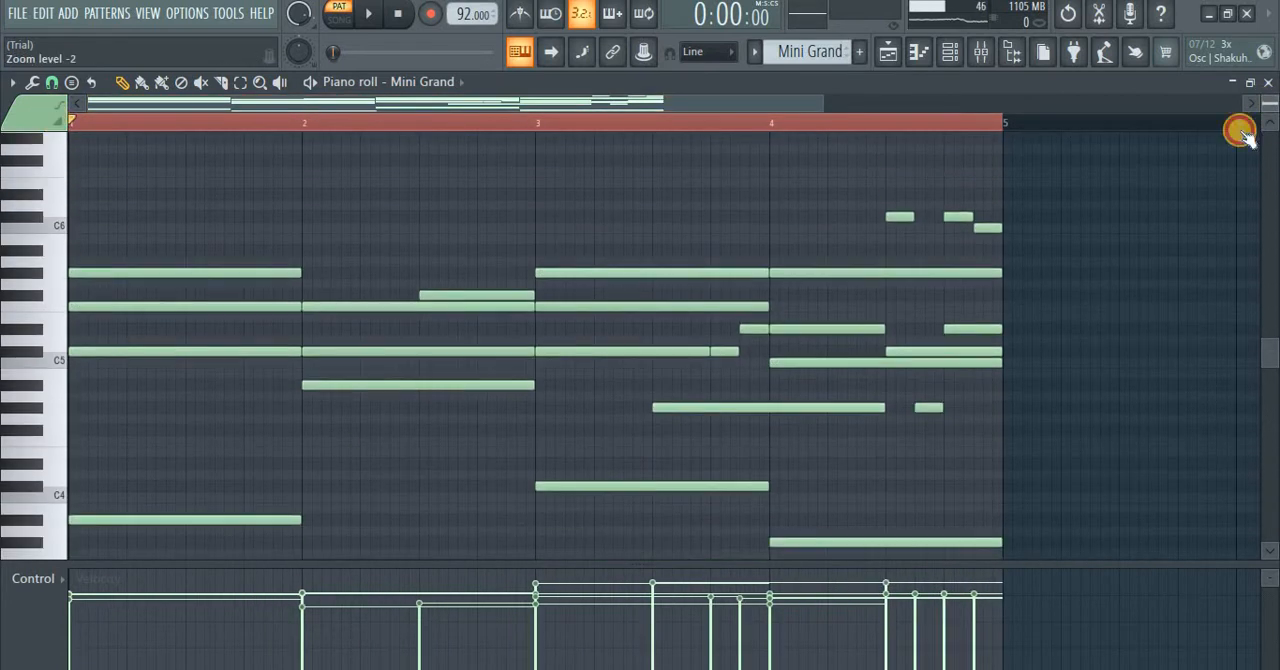
scroll(808, 309, down, 1)
scroll(808, 309, up, 3)
scroll(815, 318, down, 3)
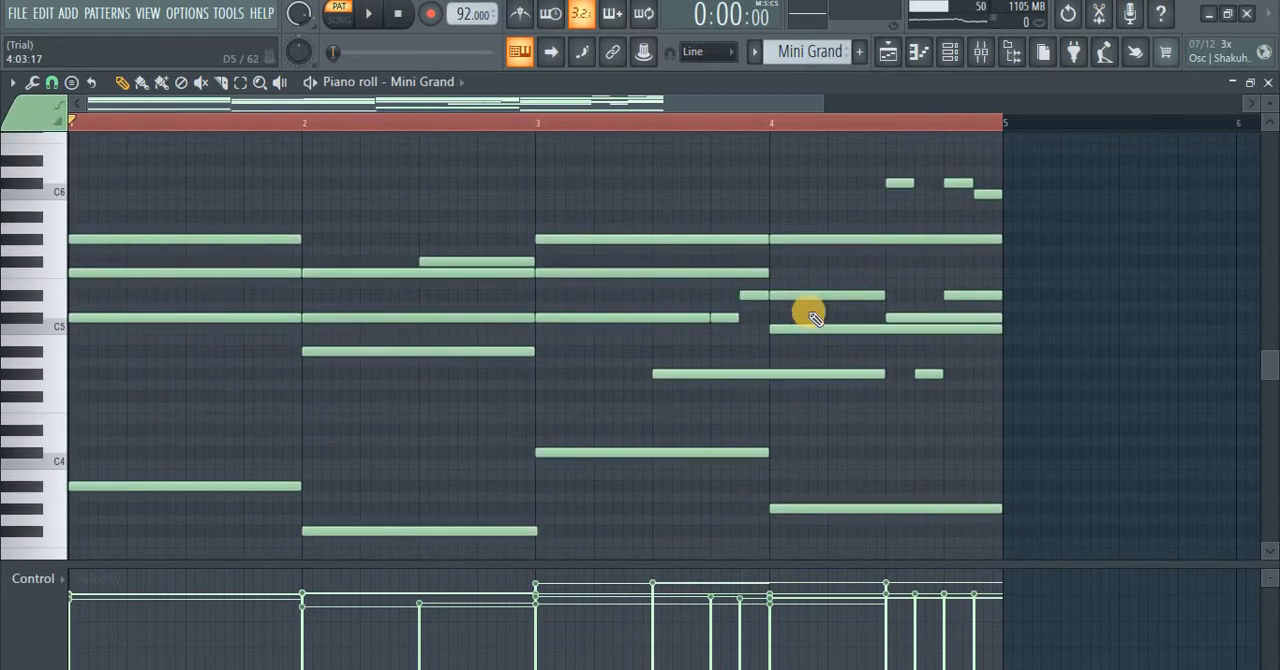
key(space)
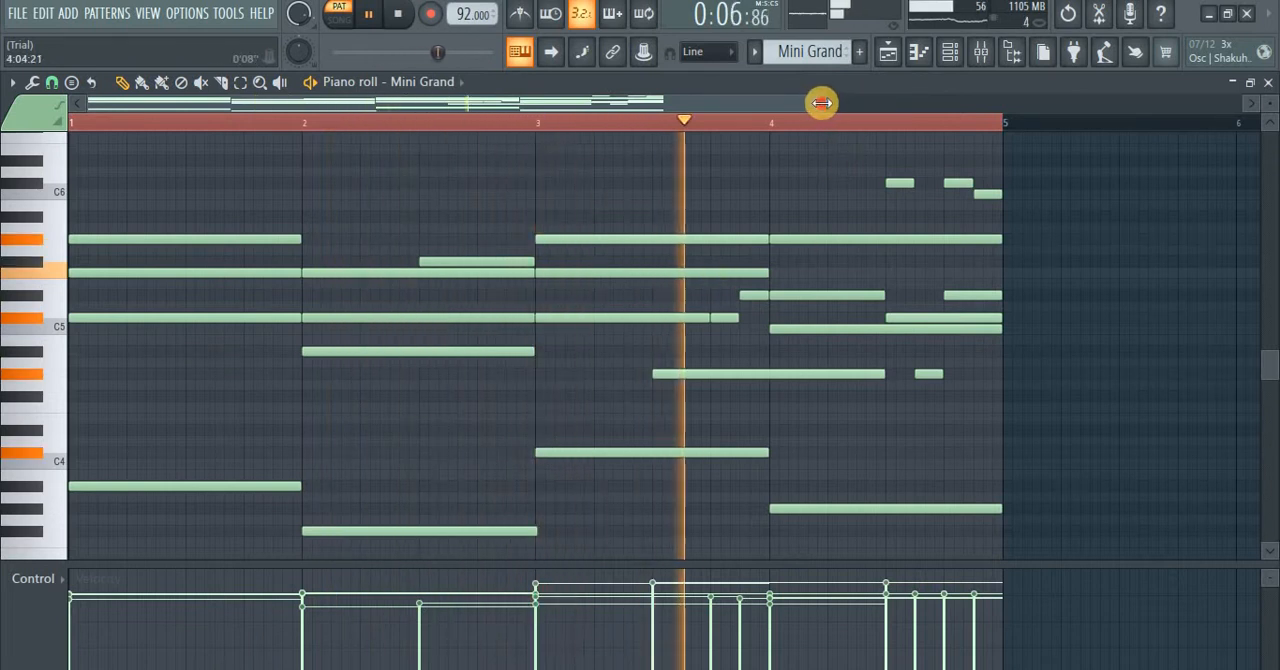
drag(822, 103, 703, 129)
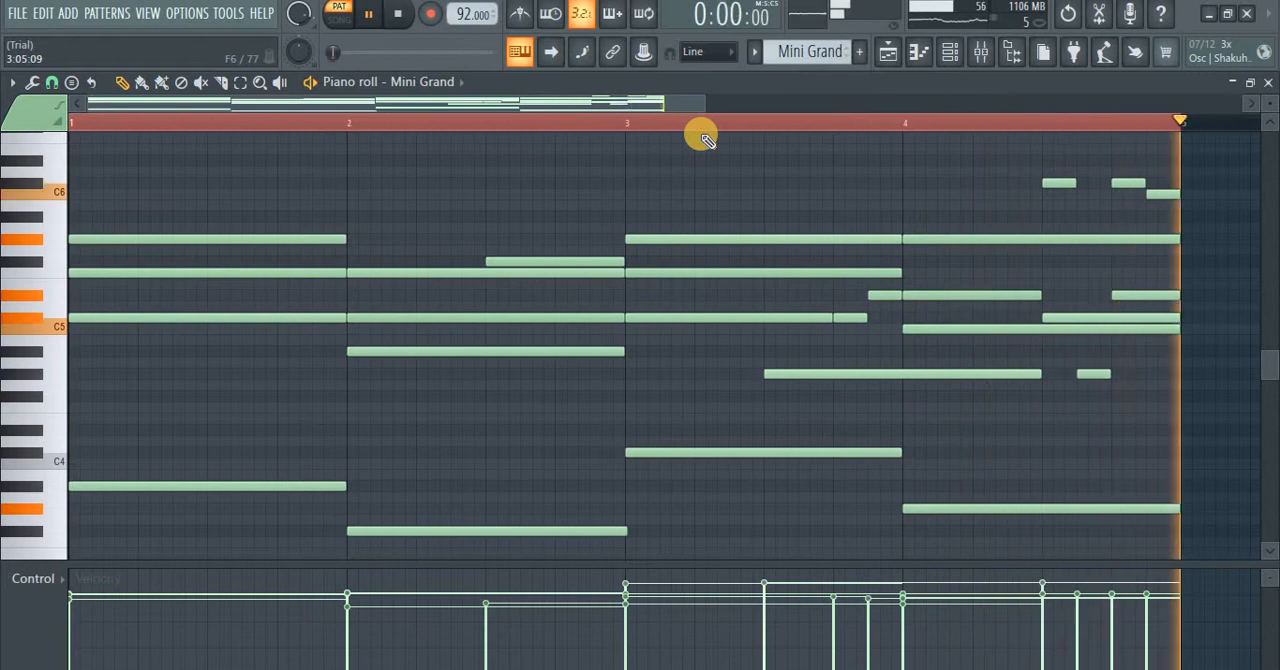
key(space)
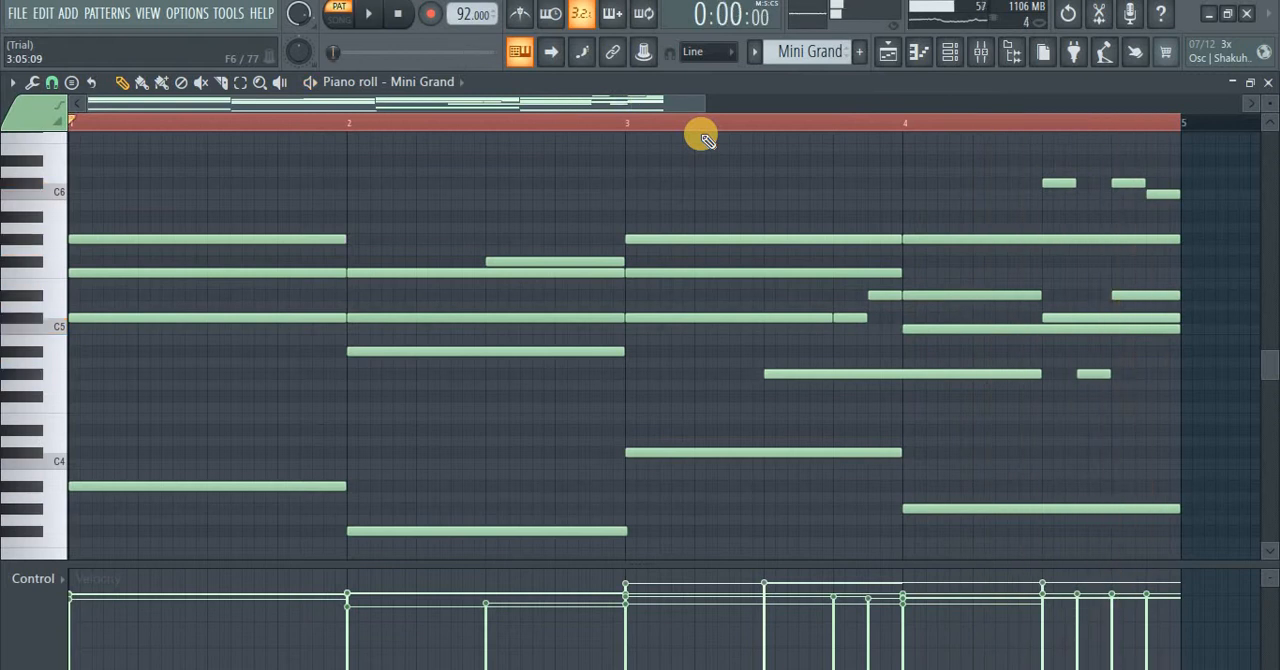
Step: Select the Xpand!2 pattern and check its instrument's preset and part settings from the channel rack
click(948, 53)
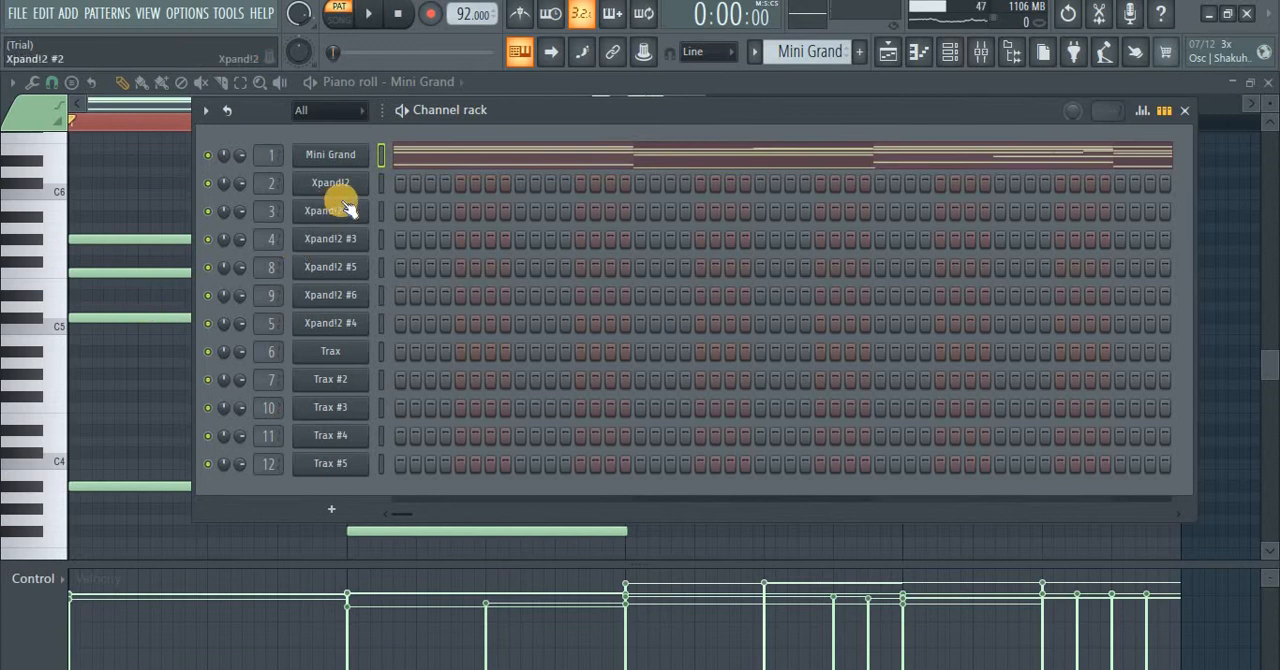
scroll(830, 58, down, 1)
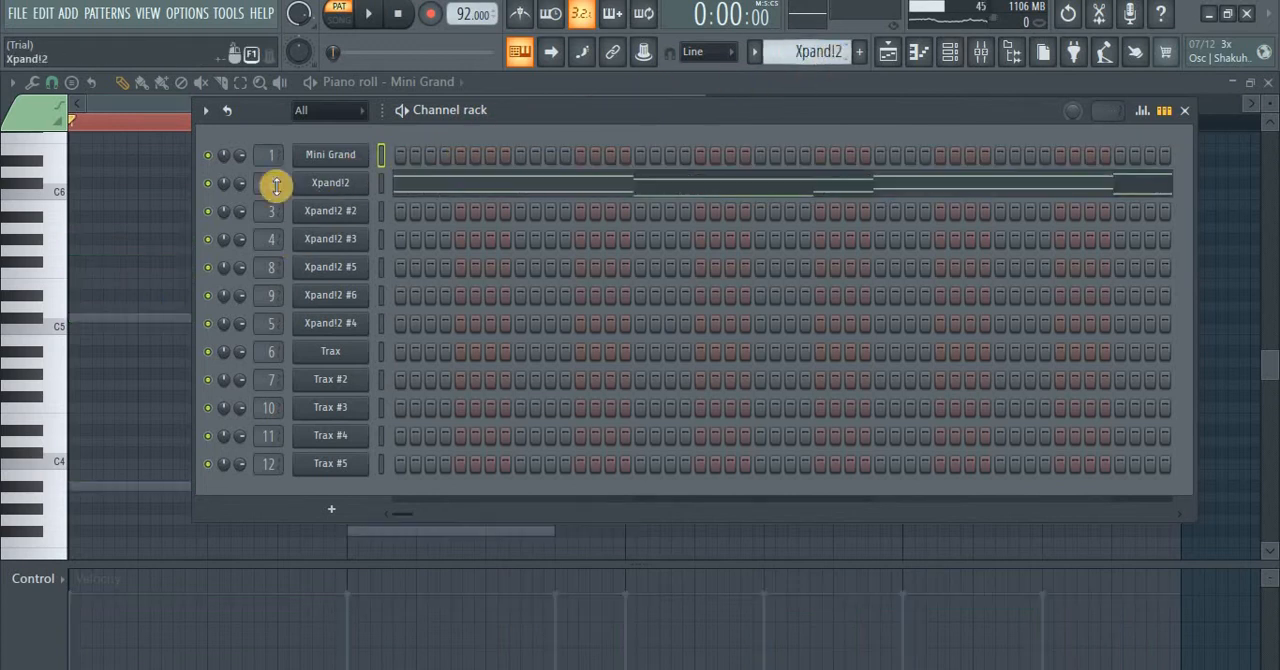
click(322, 181)
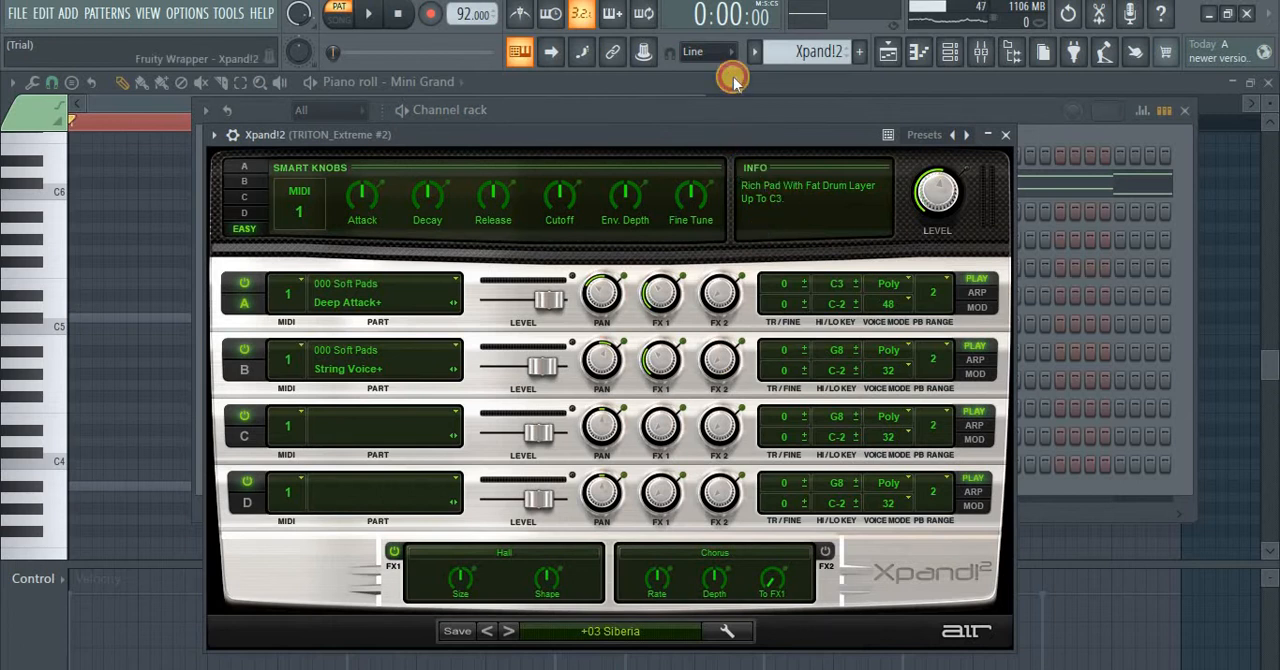
drag(731, 130, 733, 78)
click(1005, 86)
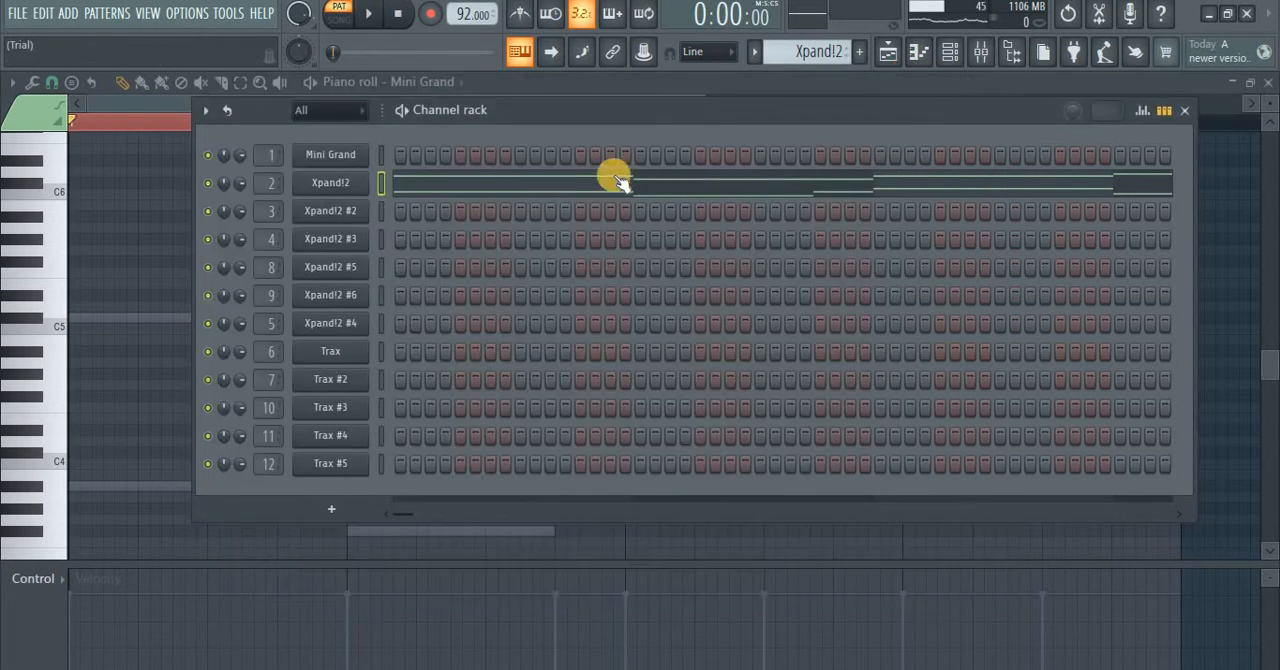
Step: Open the Xpand!2 notes in the piano roll and listen to the pattern
click(545, 192)
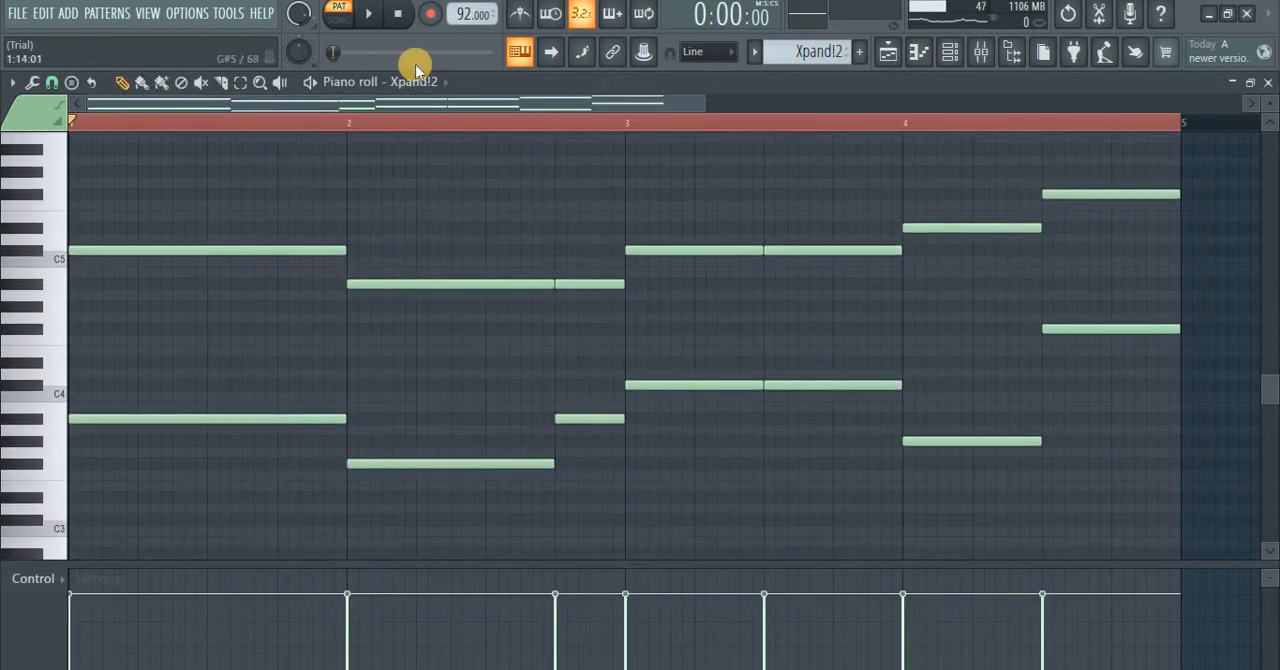
key(space)
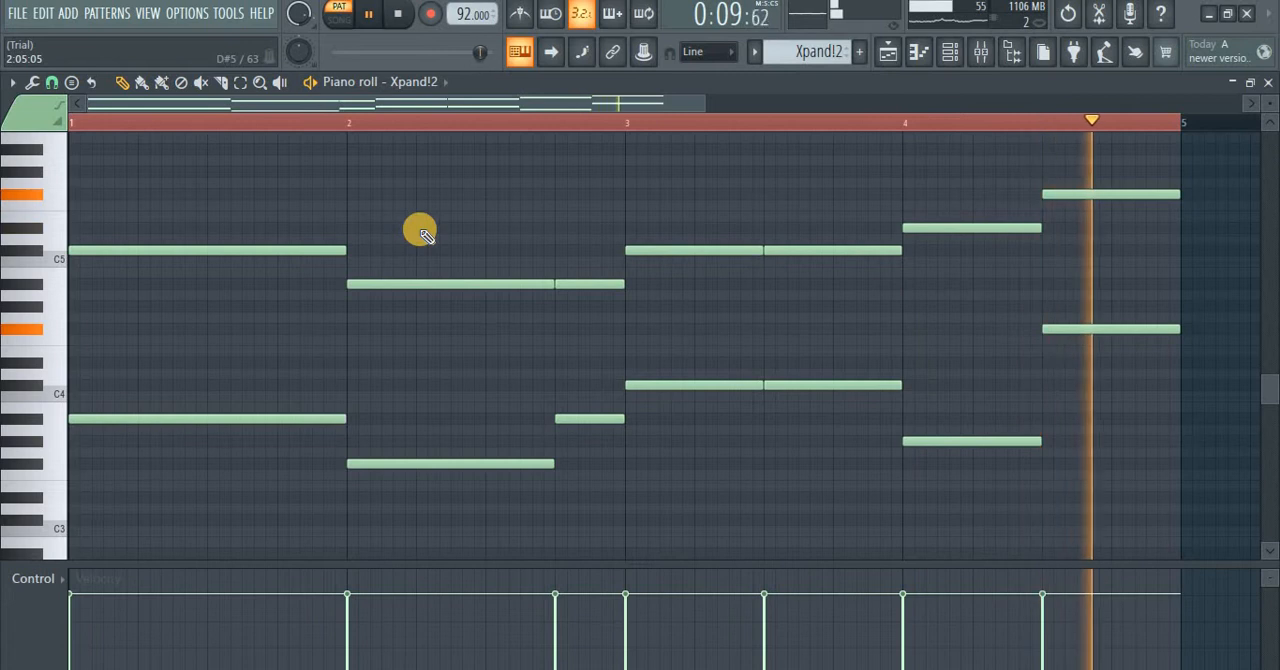
key(space)
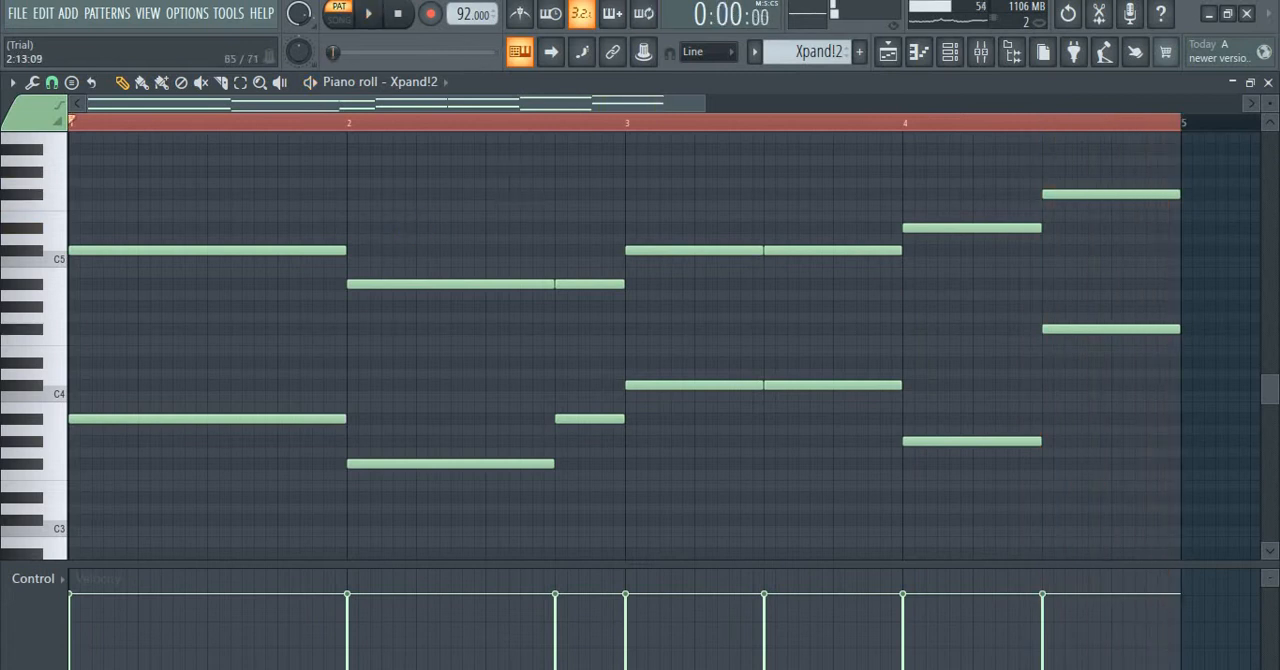
Step: Select the Xpand!2 #2 pattern and check its instrument's preset and part settings from the channel rack
click(948, 55)
scroll(802, 55, down, 1)
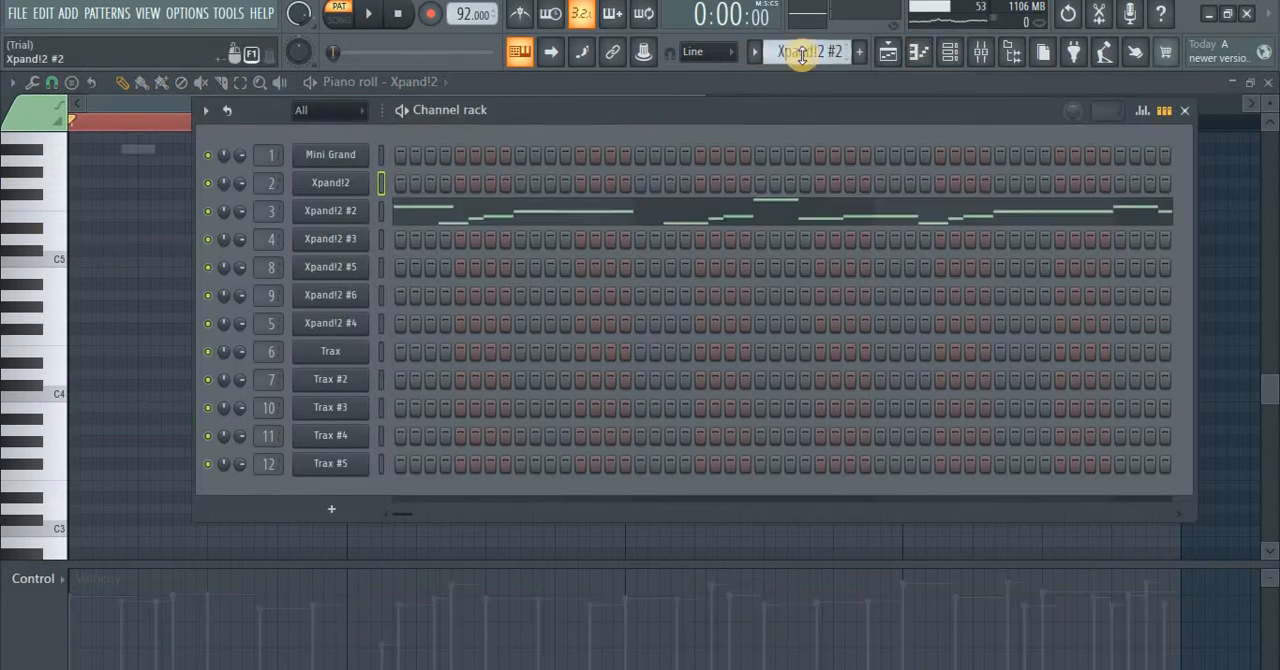
click(338, 212)
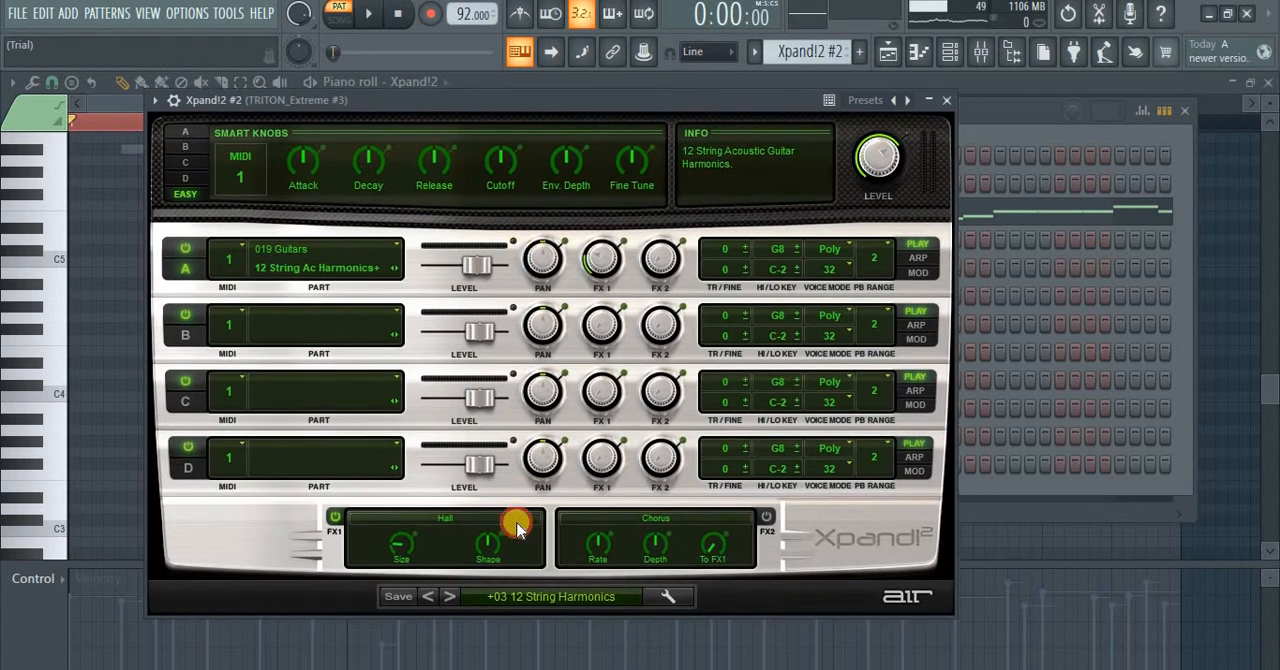
click(935, 105)
Step: Open the Xpand!2 #2 melody in the piano roll and listen to the pattern
click(447, 214)
scroll(437, 280, up, 4)
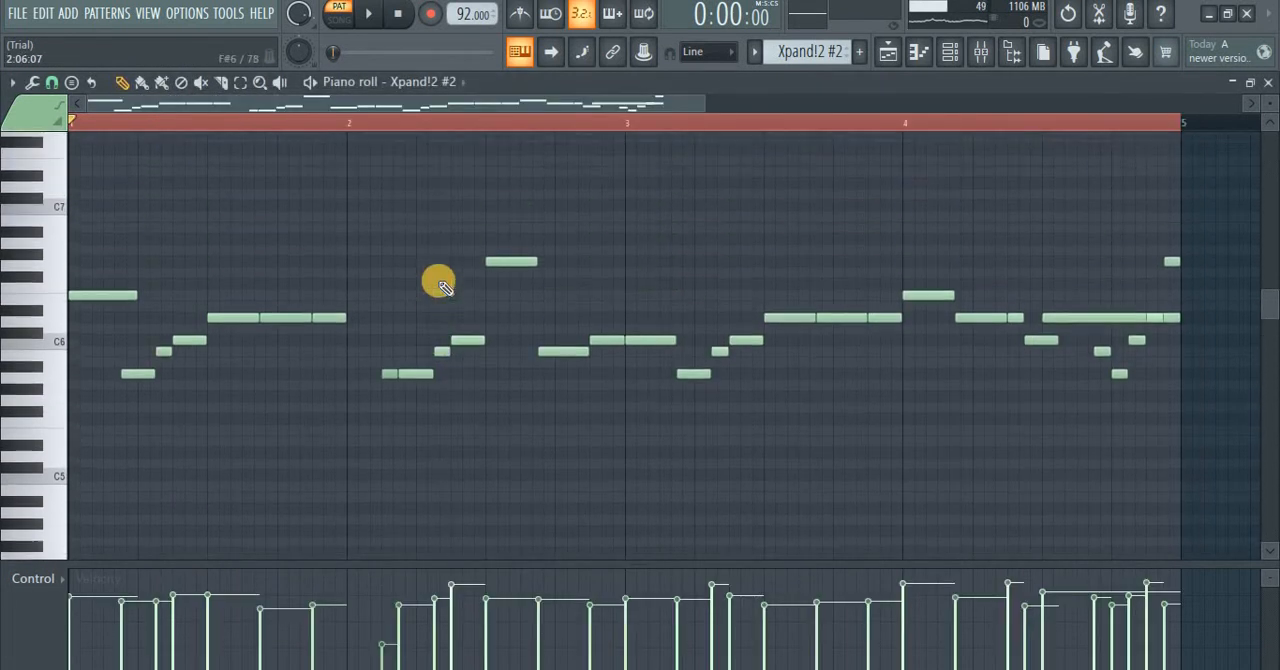
scroll(437, 283, up, 1)
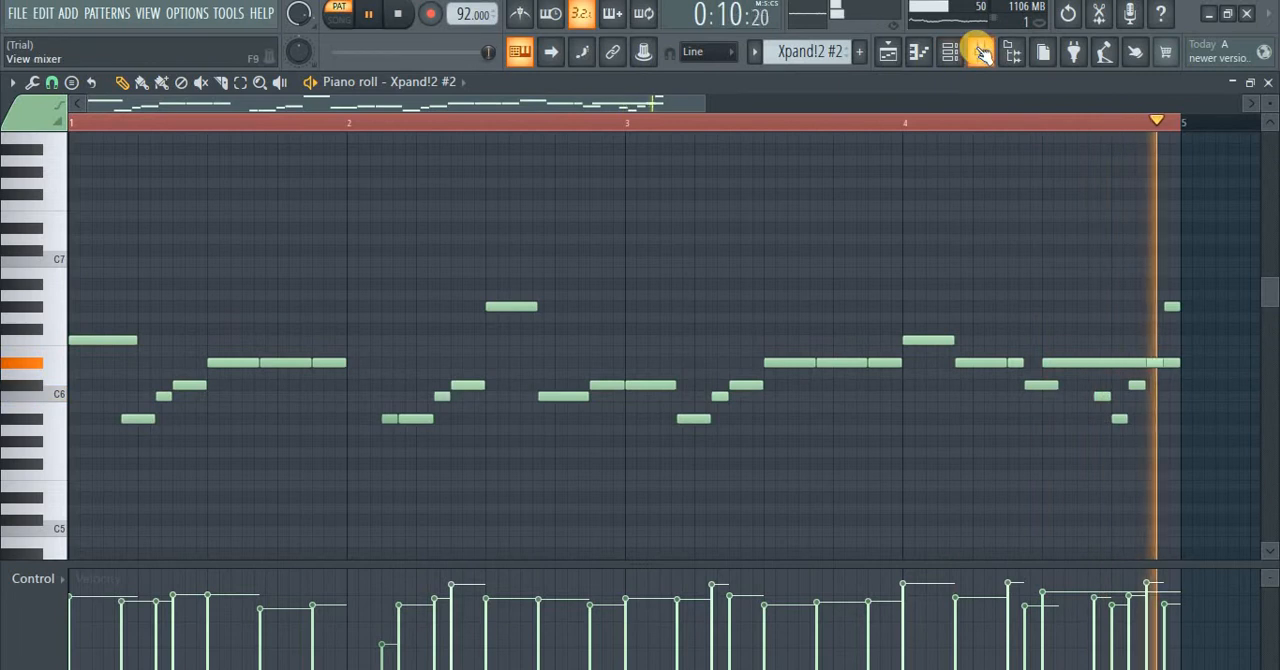
key(space)
Step: Select the Xpand!2 #3 pattern and check its instrument's preset and part settings from the channel rack
click(950, 54)
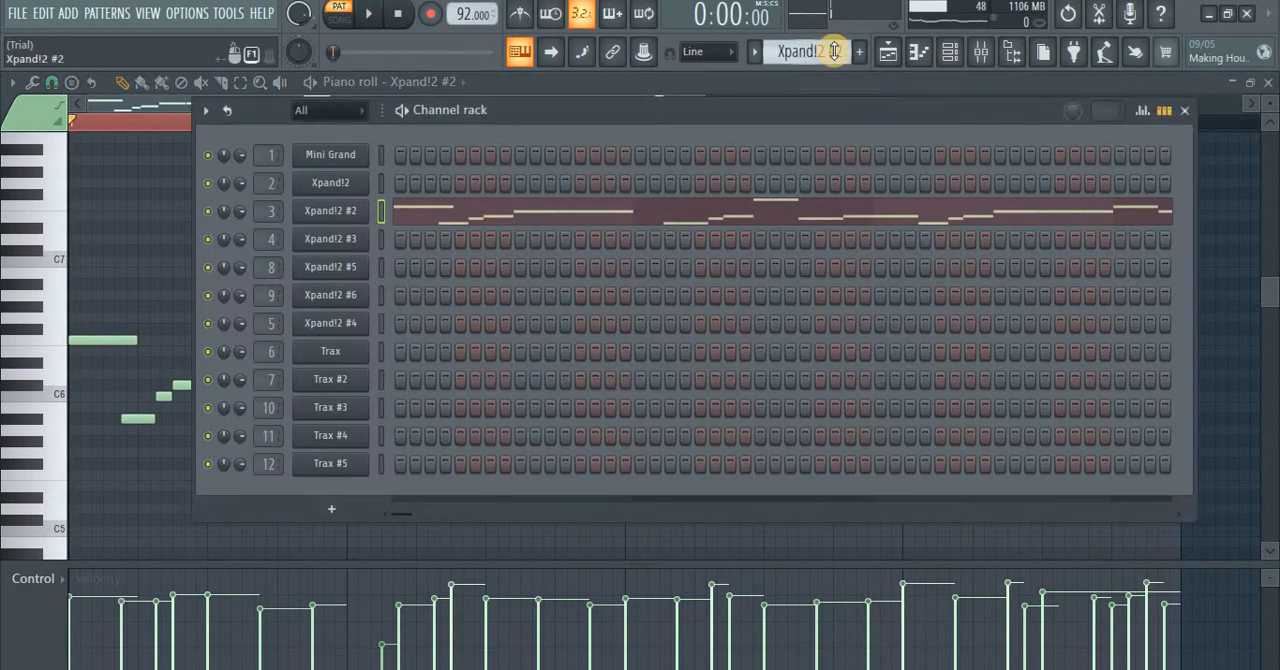
scroll(834, 51, down, 1)
click(325, 245)
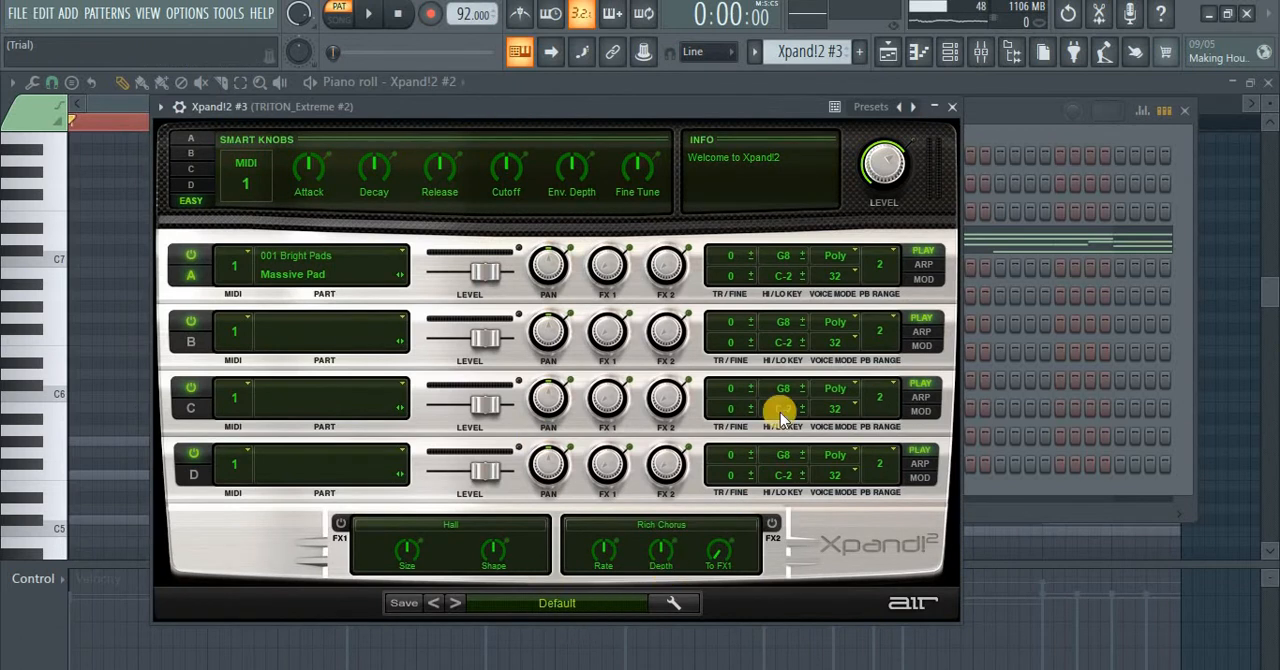
click(951, 110)
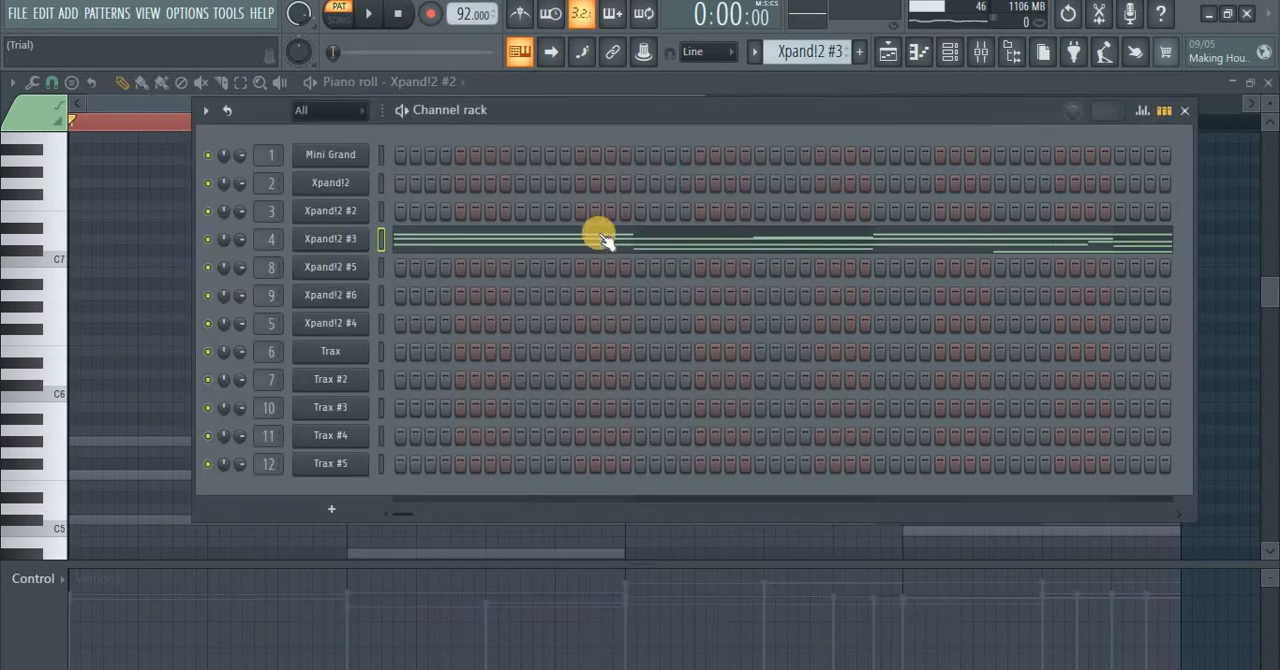
Step: Open the Xpand!2 #3 chord notes in the piano roll and listen to the pattern
click(450, 242)
scroll(446, 286, down, 5)
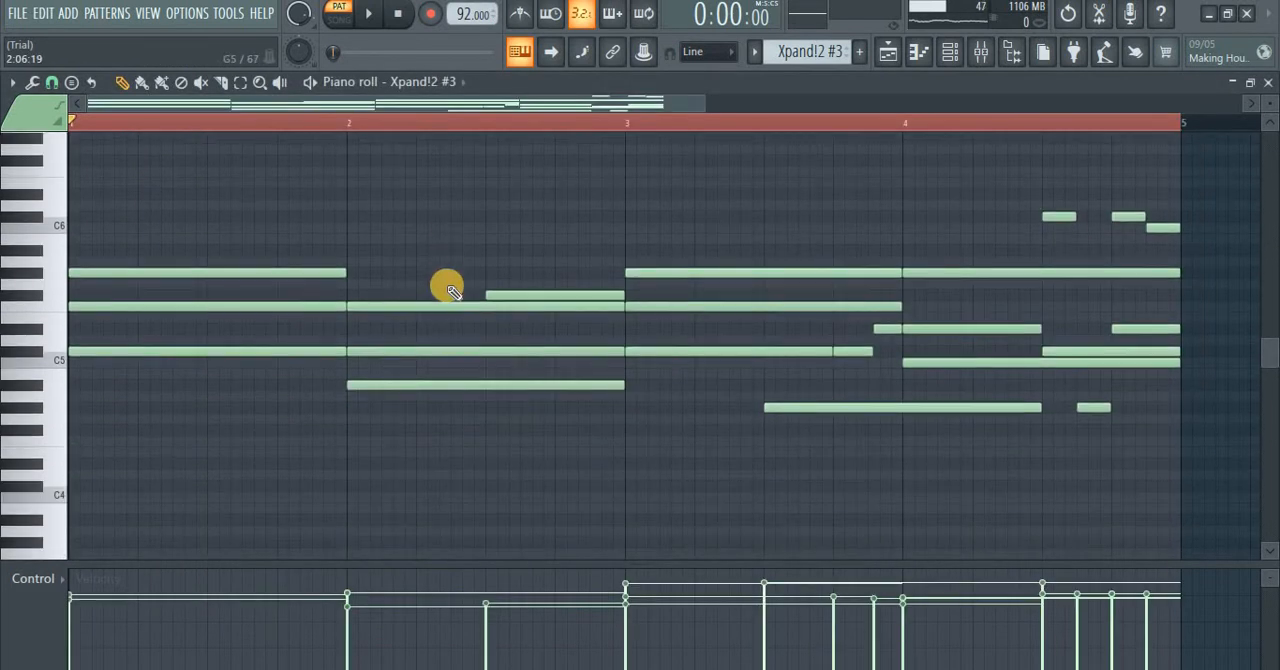
scroll(446, 286, up, 2)
scroll(450, 290, down, 1)
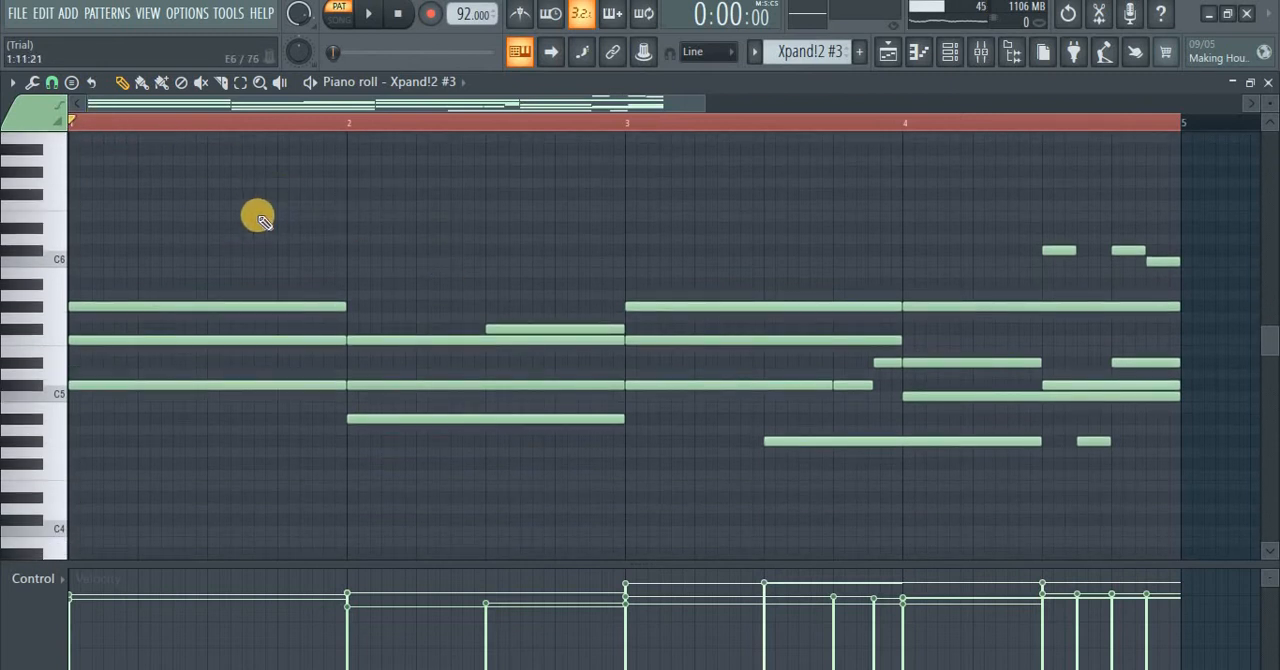
key(space)
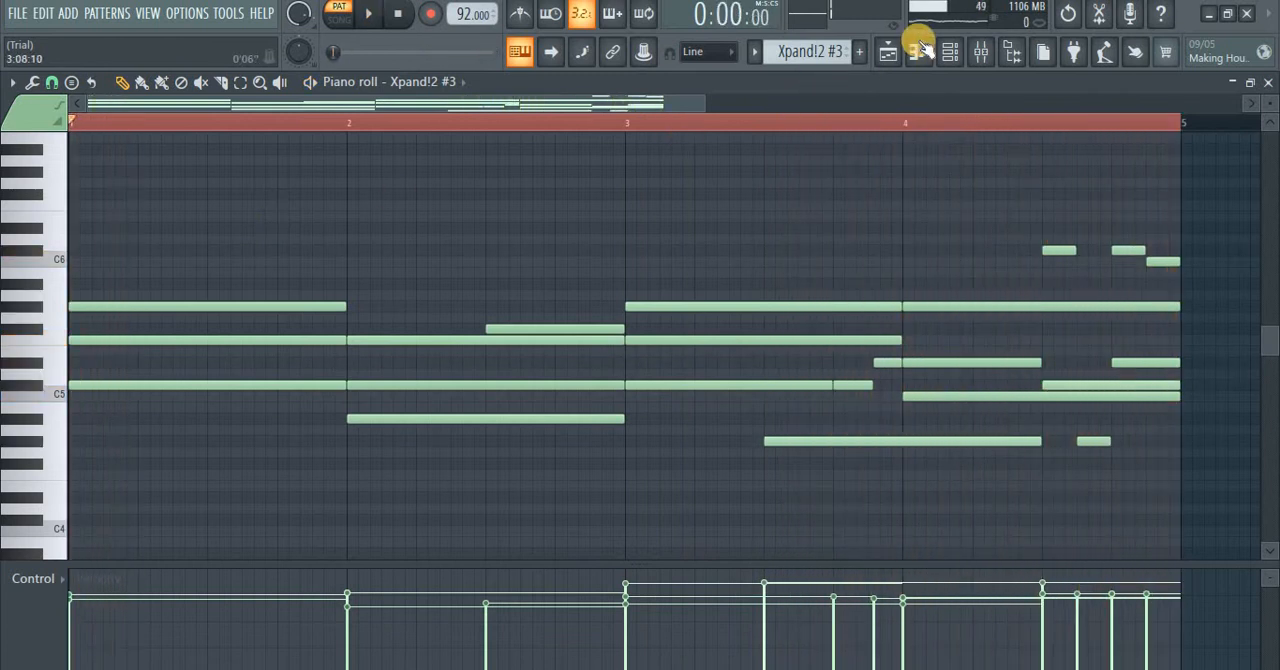
Step: Select the Xpand!2 #5 pattern and check its instrument's preset and part settings from the channel rack
click(951, 53)
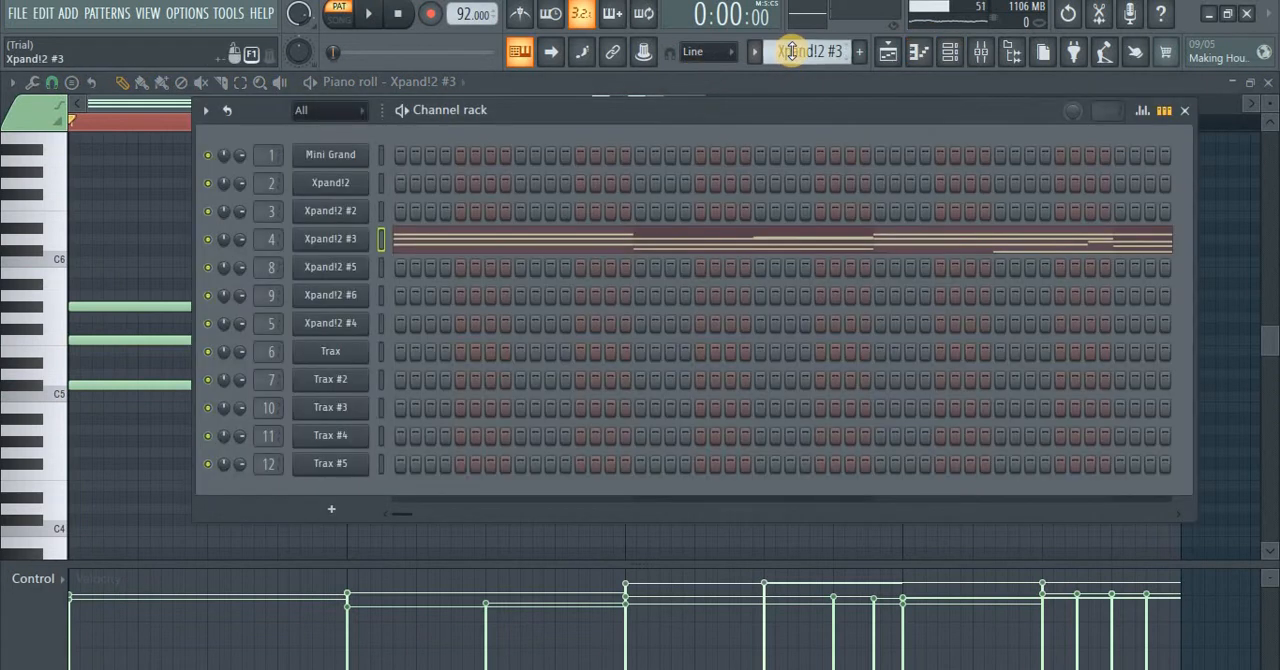
scroll(791, 51, down, 2)
click(325, 270)
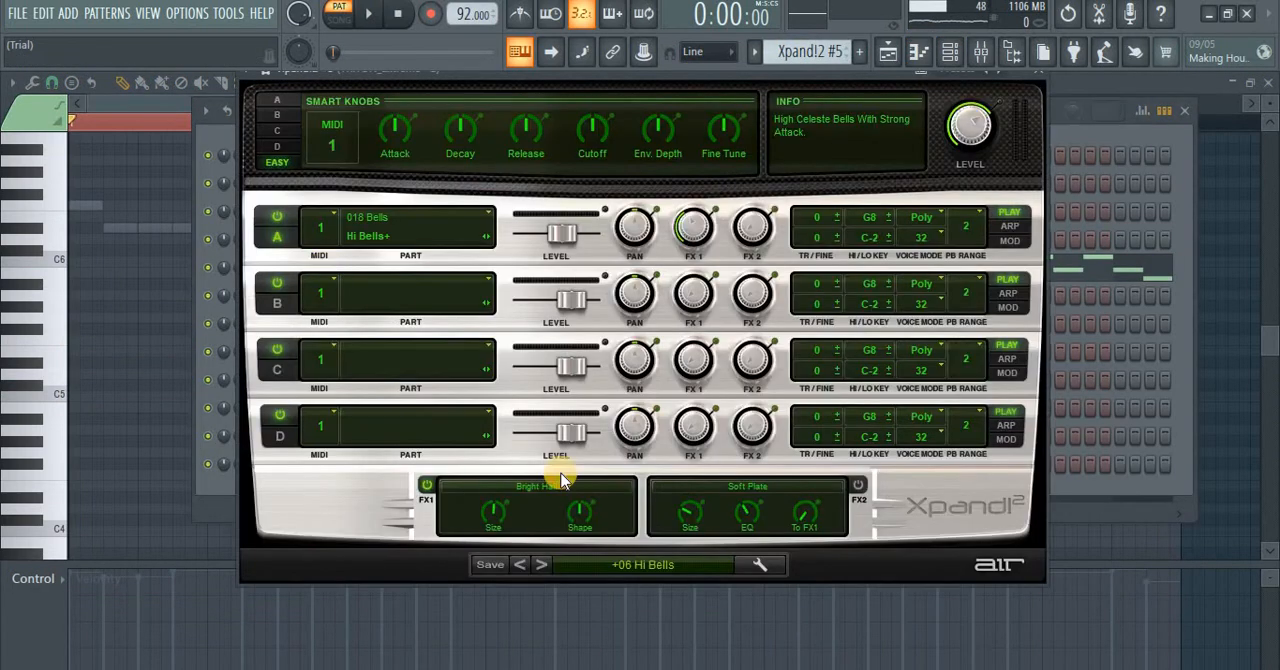
click(1047, 78)
Step: Open the Xpand!2 #5 notes in the piano roll and listen to the pattern
click(528, 266)
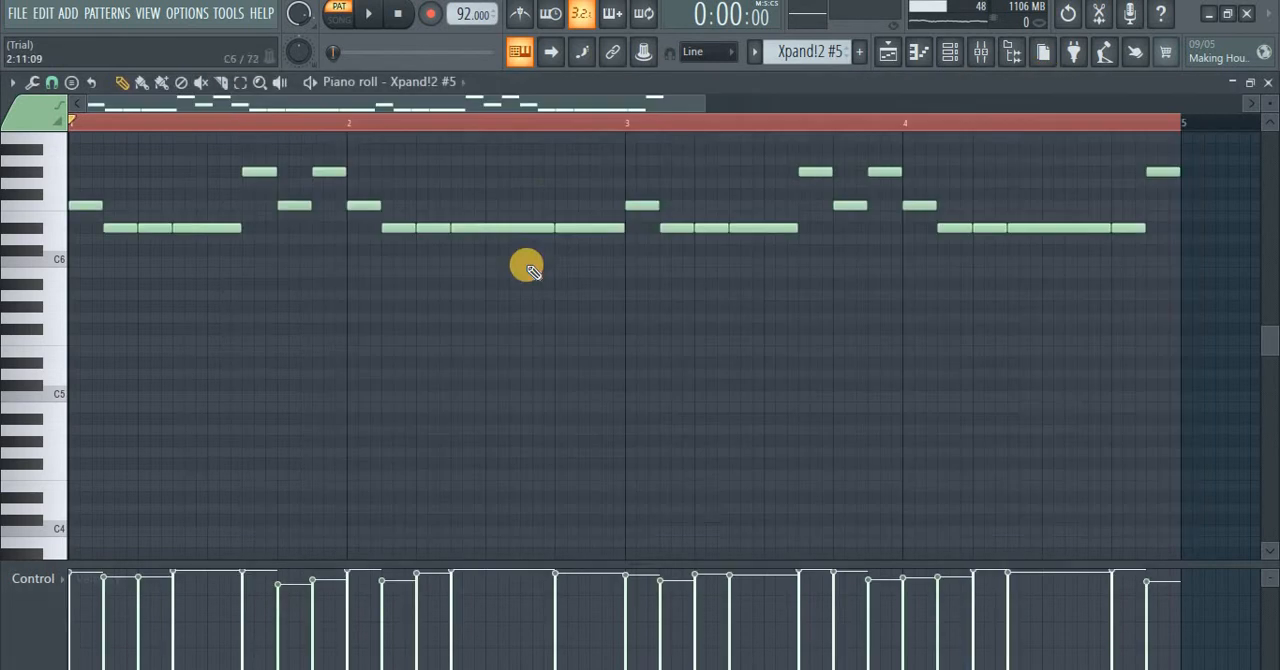
key(space)
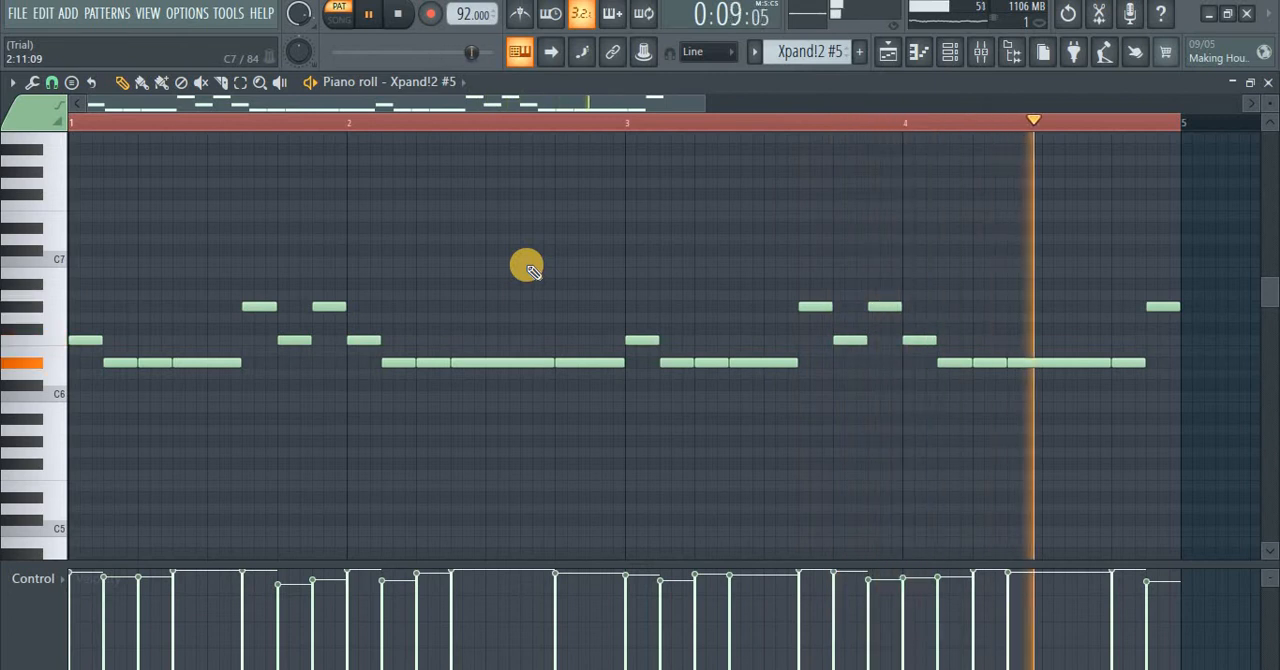
key(space)
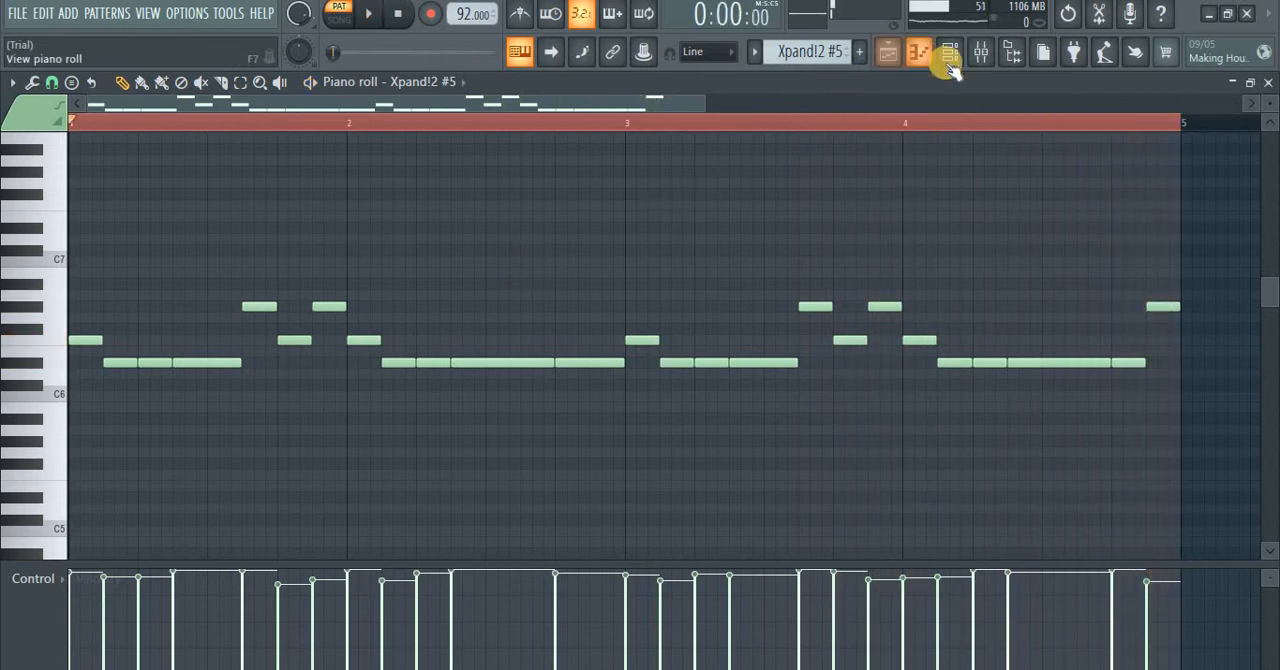
Step: Select the Xpand!2 #6 pattern, check its instrument's preset and part settings, and listen to its notes in the piano roll
click(886, 56)
scroll(806, 57, down, 1)
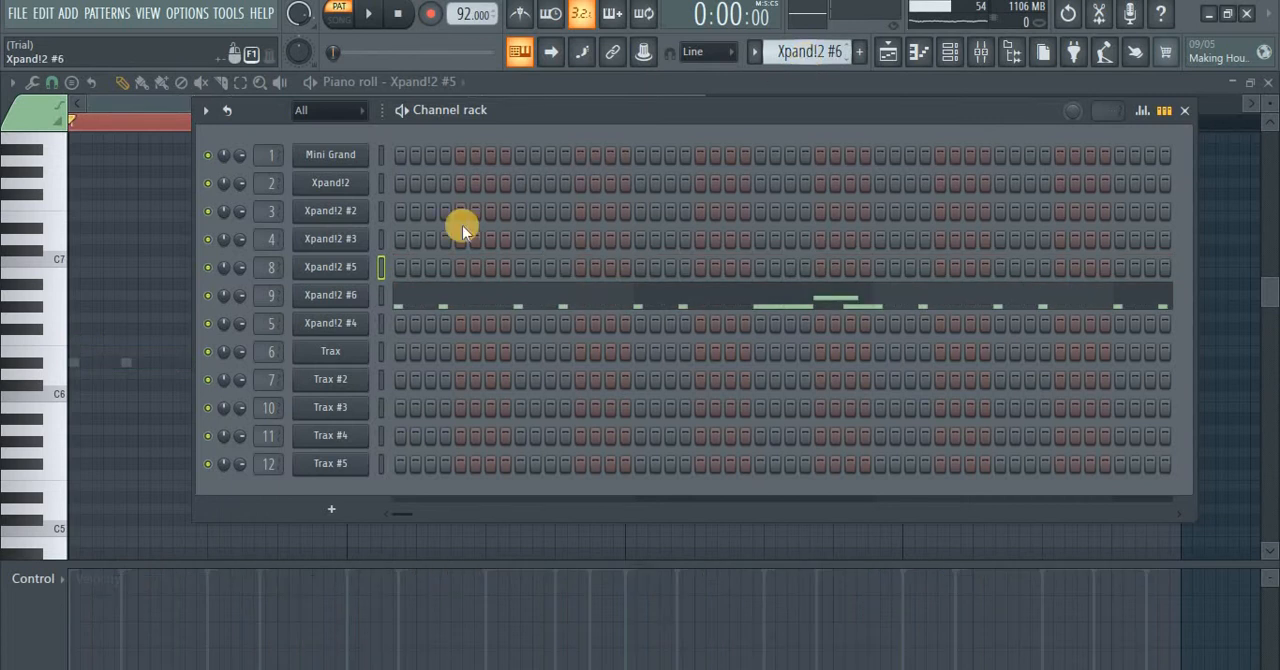
click(348, 294)
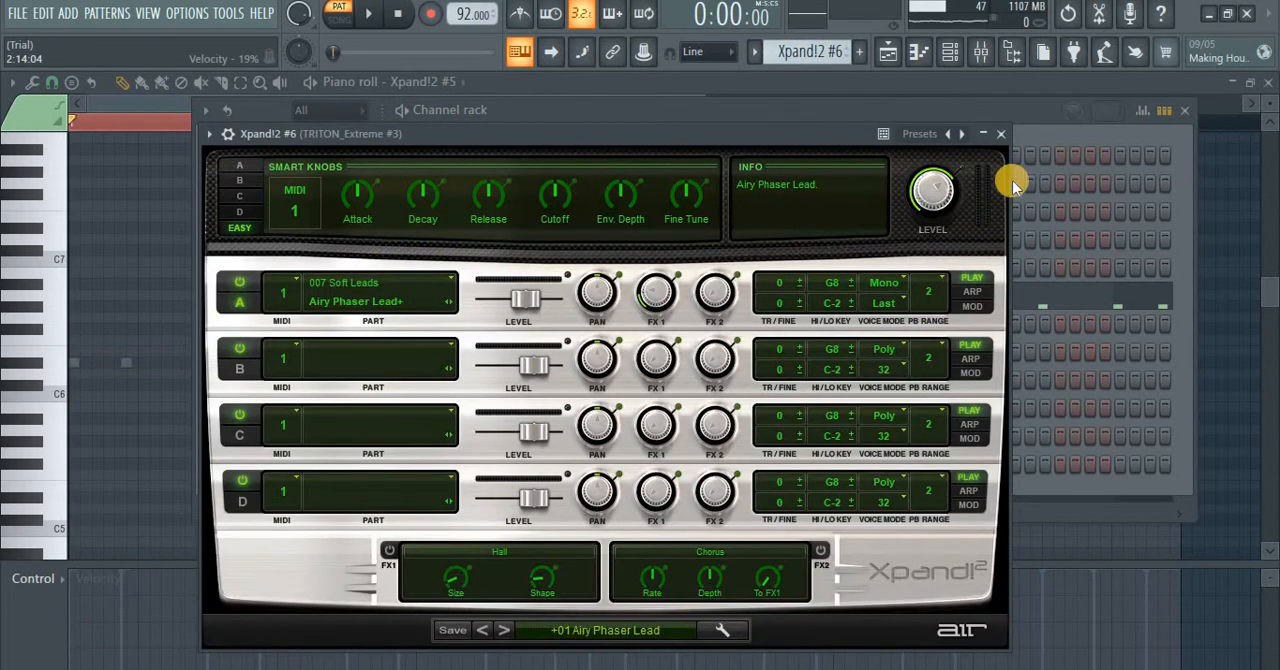
click(972, 150)
click(577, 294)
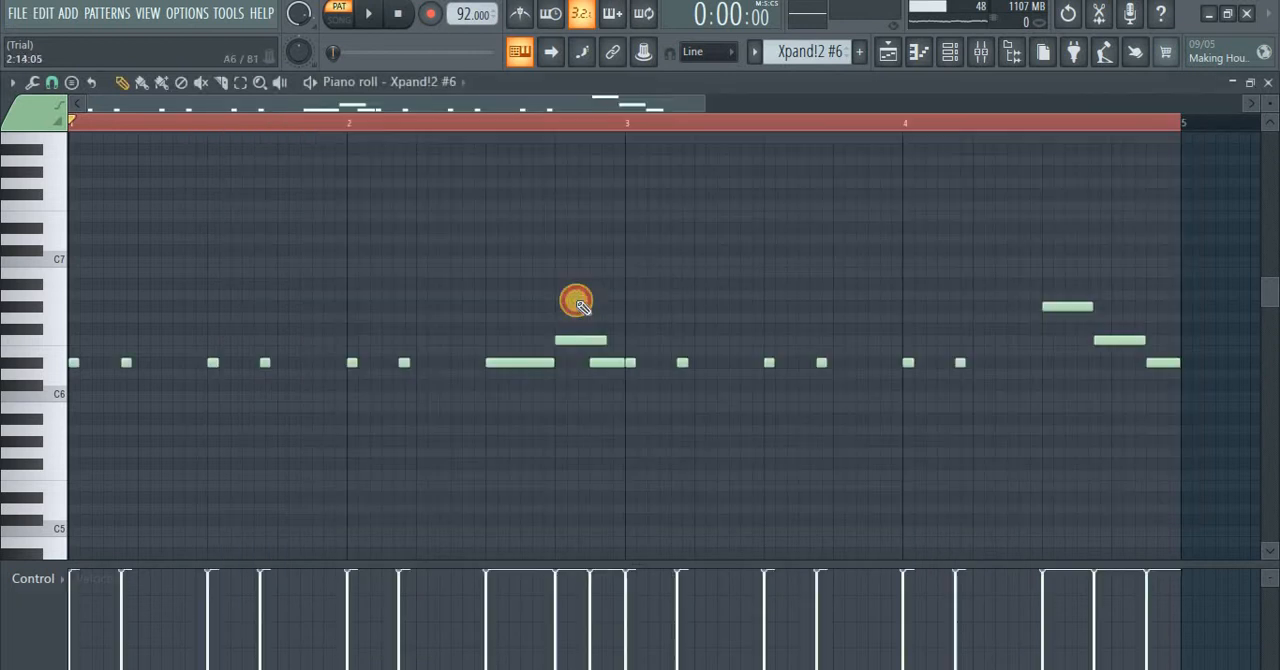
key(space)
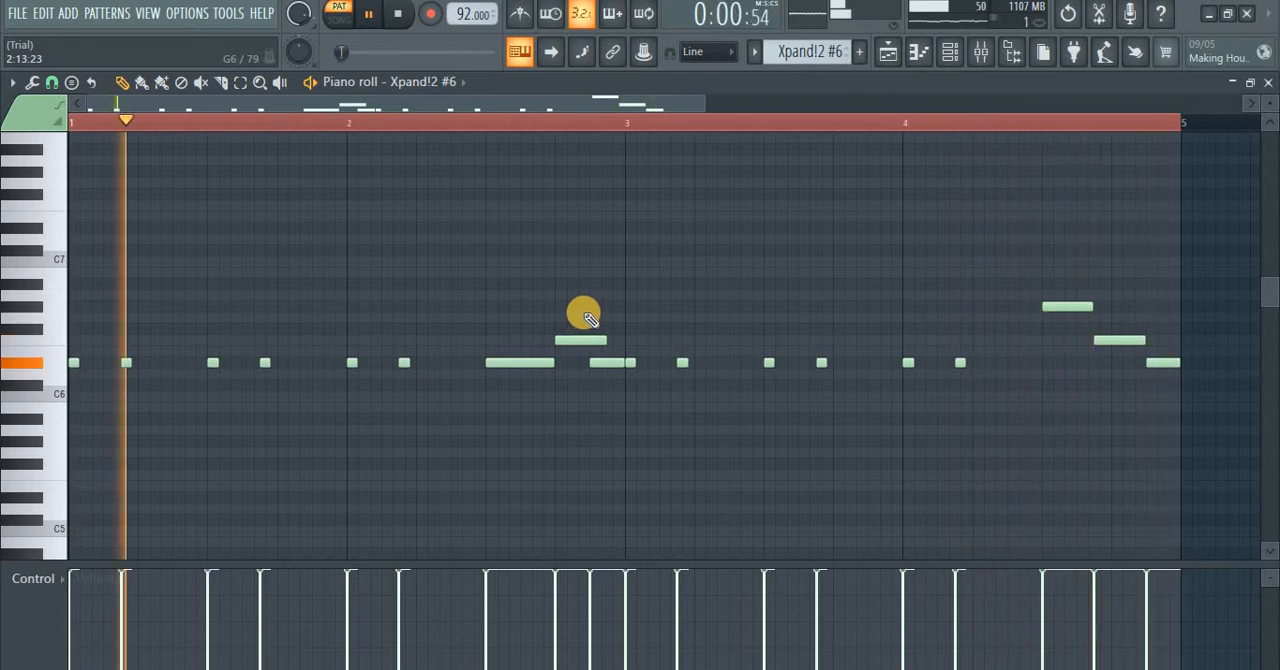
Step: Select the Xpand!2 #4 pattern, check its instrument's preset, and listen to its bass notes in the piano roll
click(955, 60)
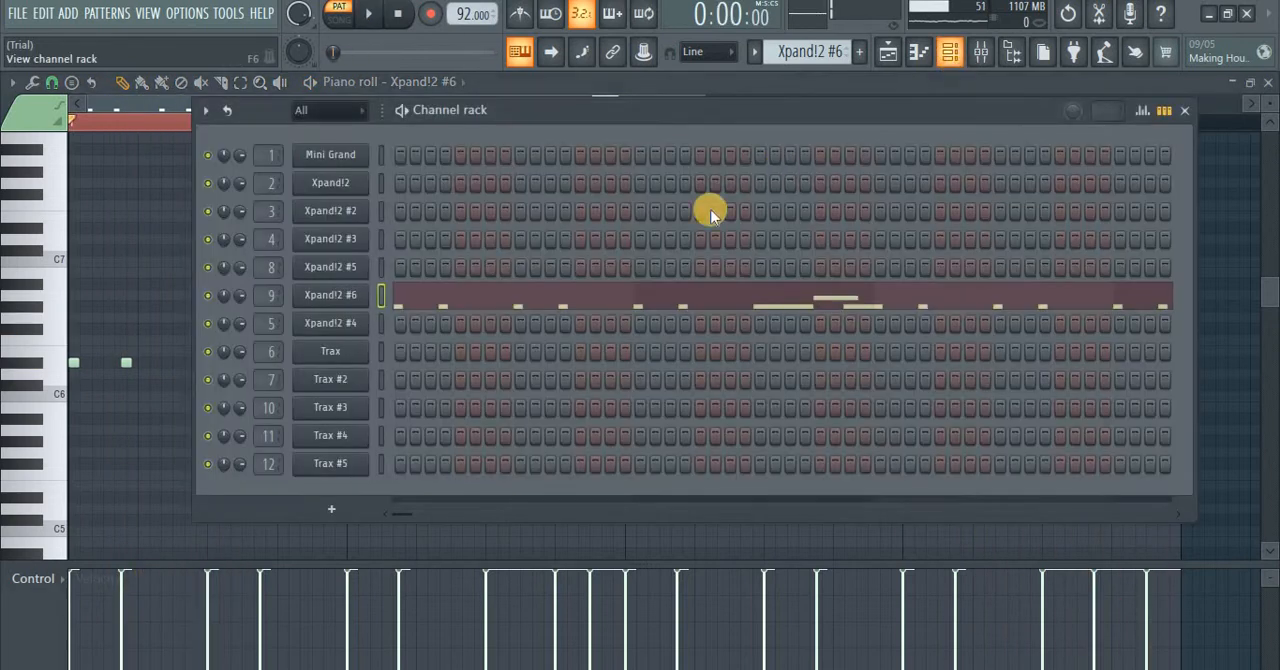
scroll(827, 55, down, 1)
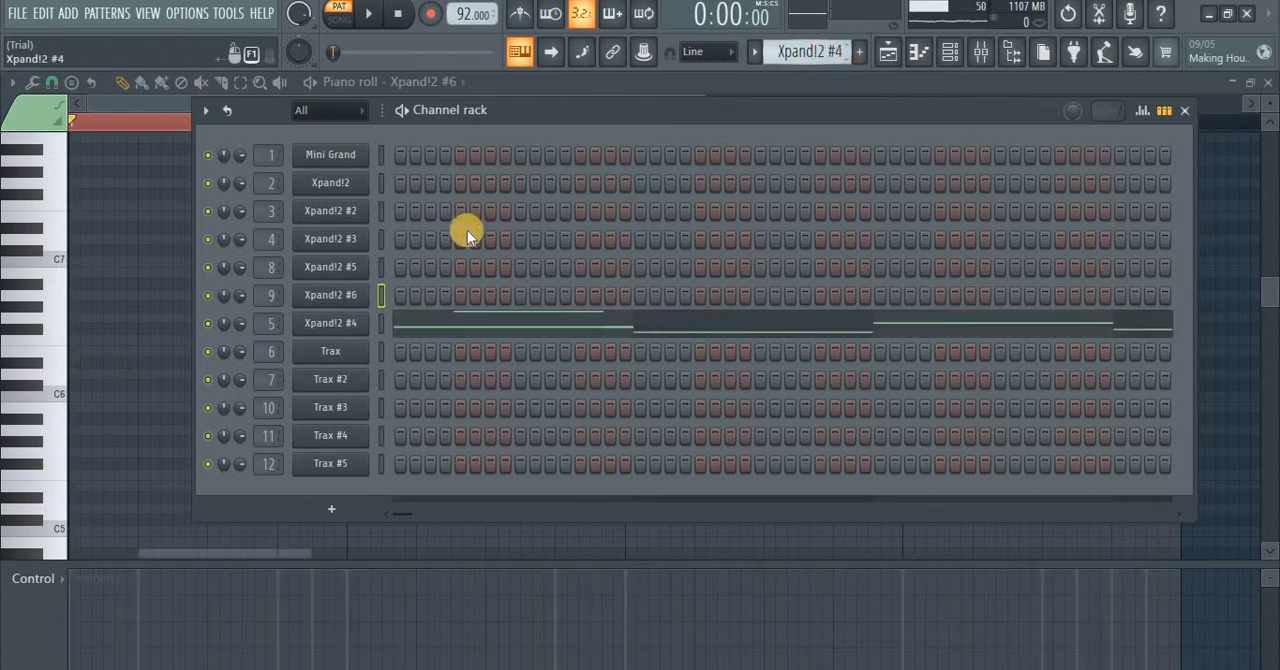
click(330, 323)
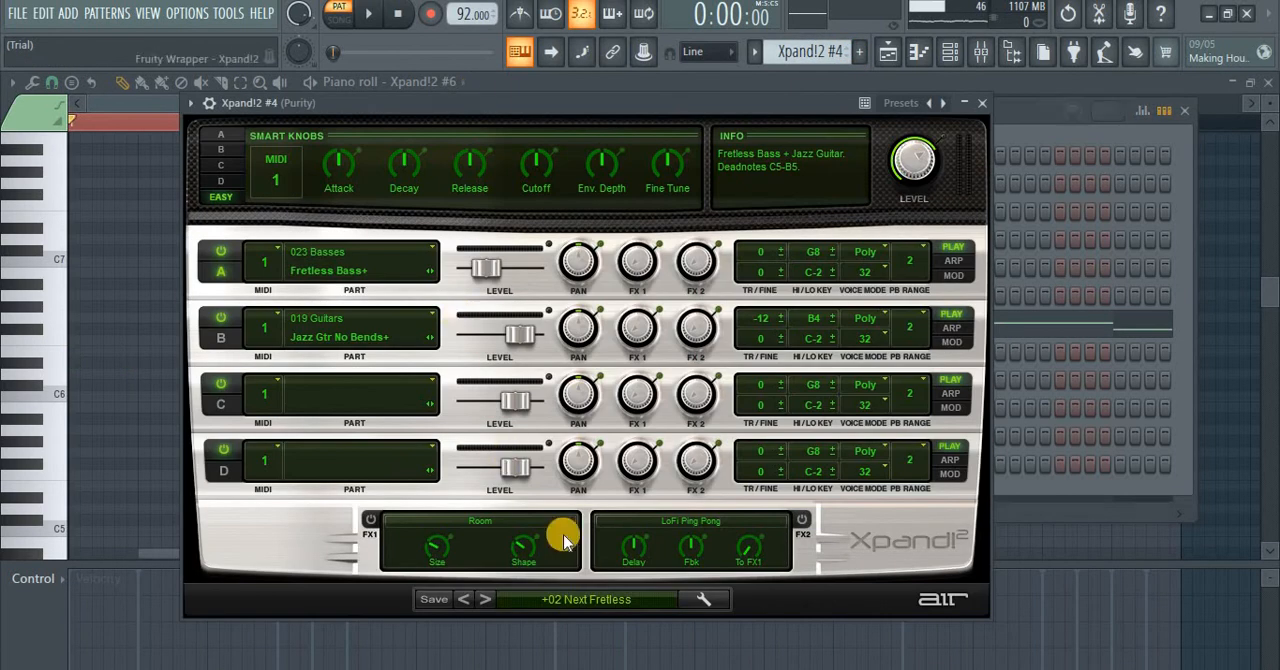
click(979, 104)
click(503, 330)
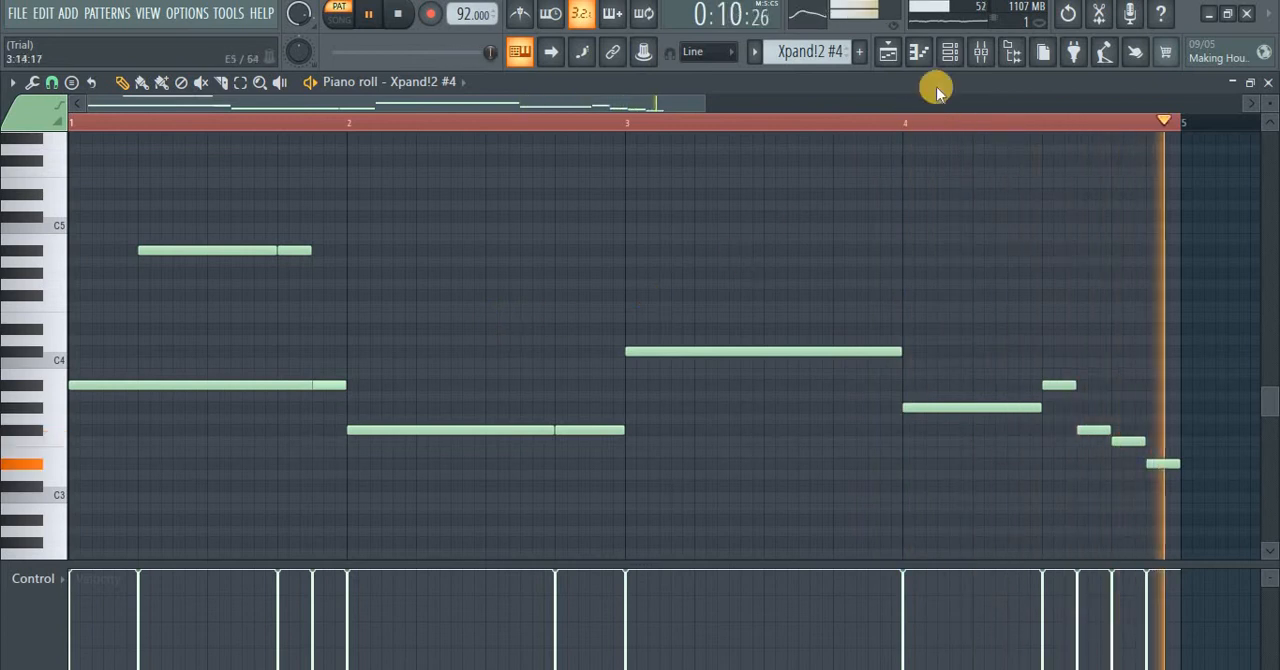
Step: Select the Trax pattern and check its drum instrument's kit and its step sequence in the channel rack
click(953, 60)
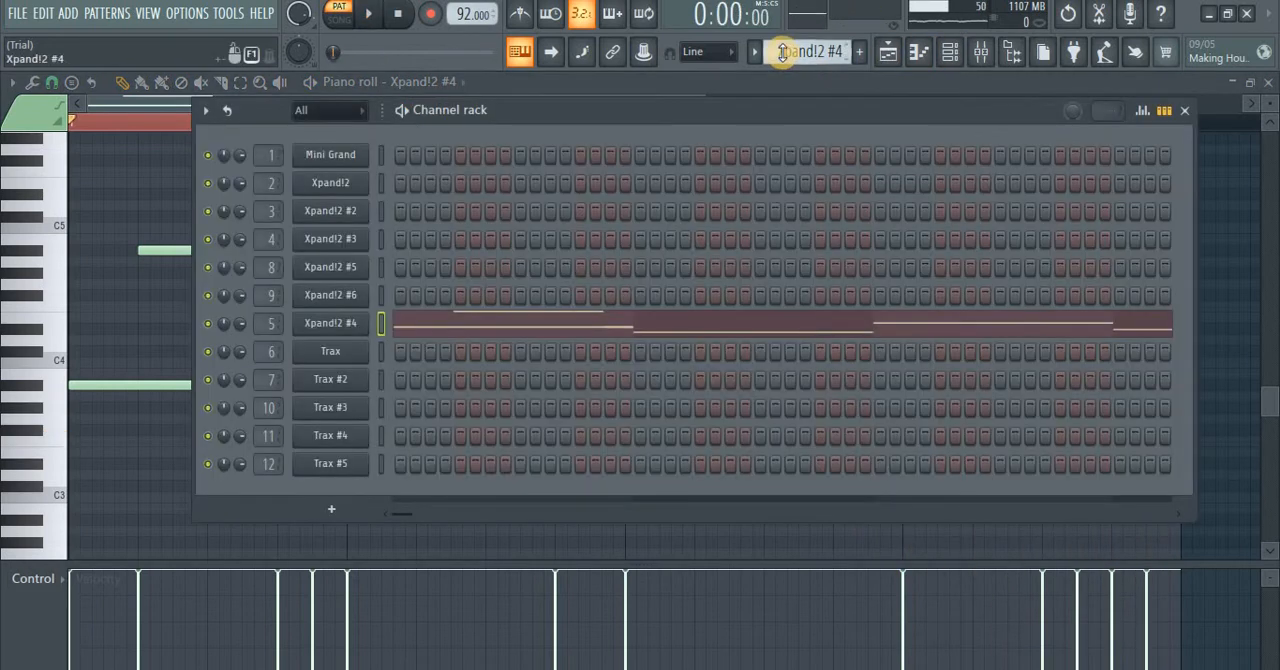
scroll(783, 52, down, 1)
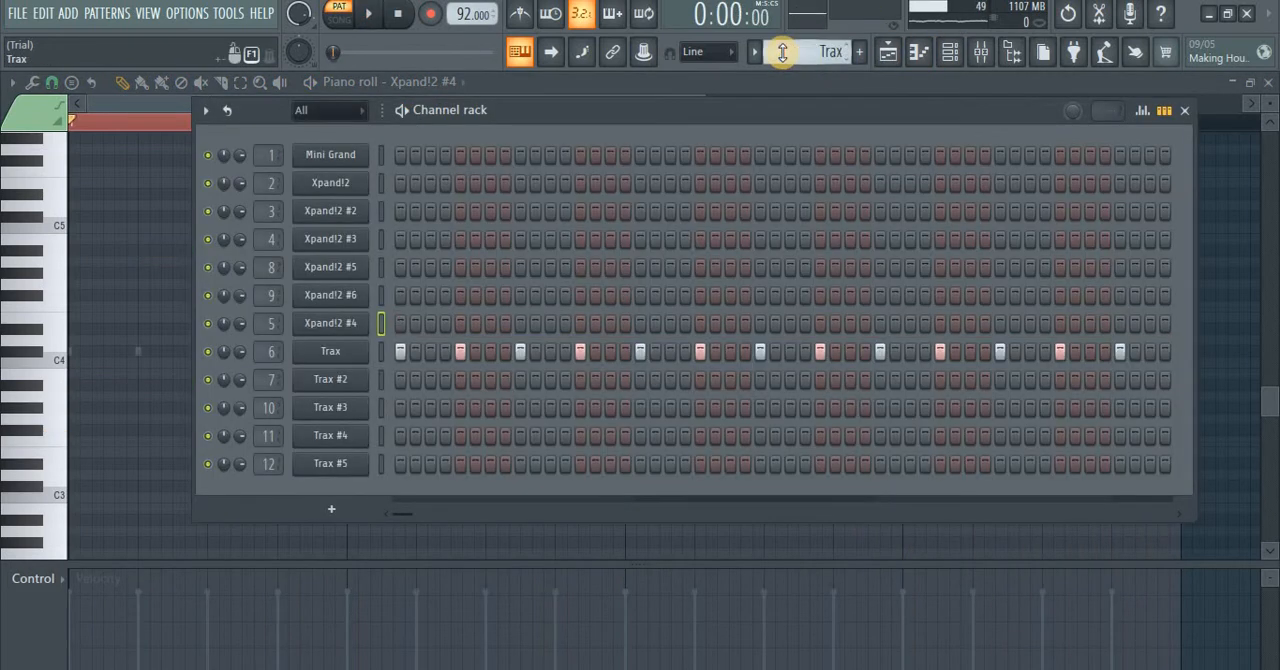
click(330, 351)
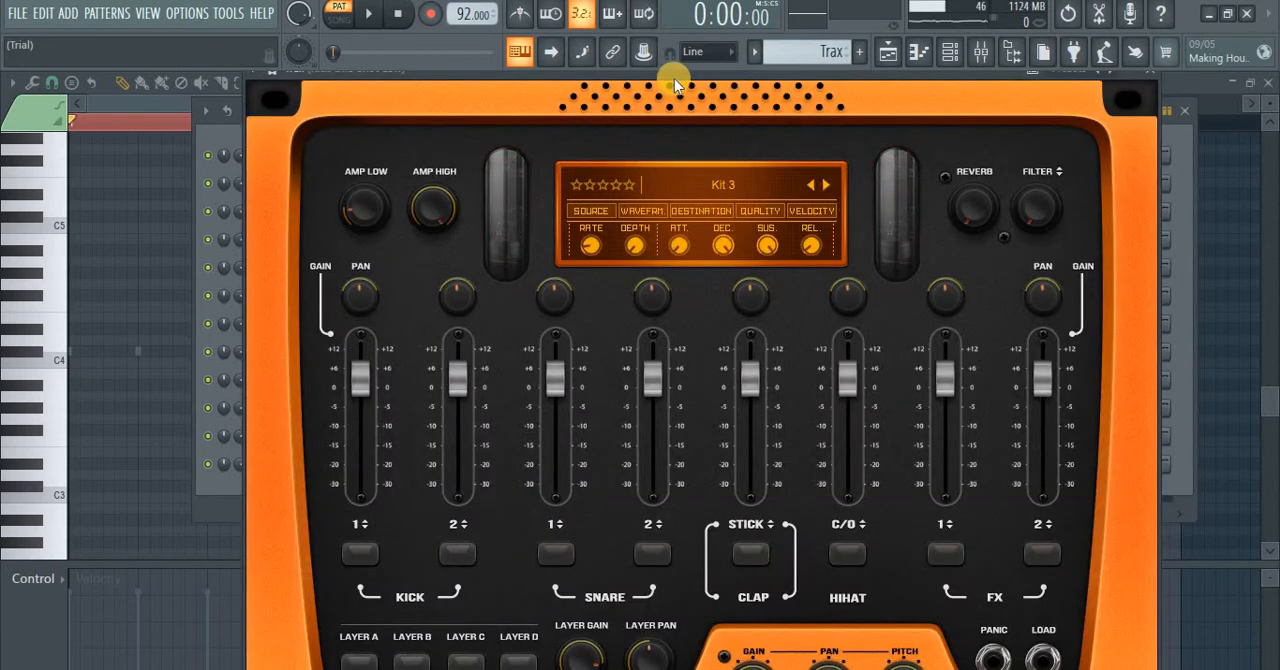
drag(674, 76, 679, 190)
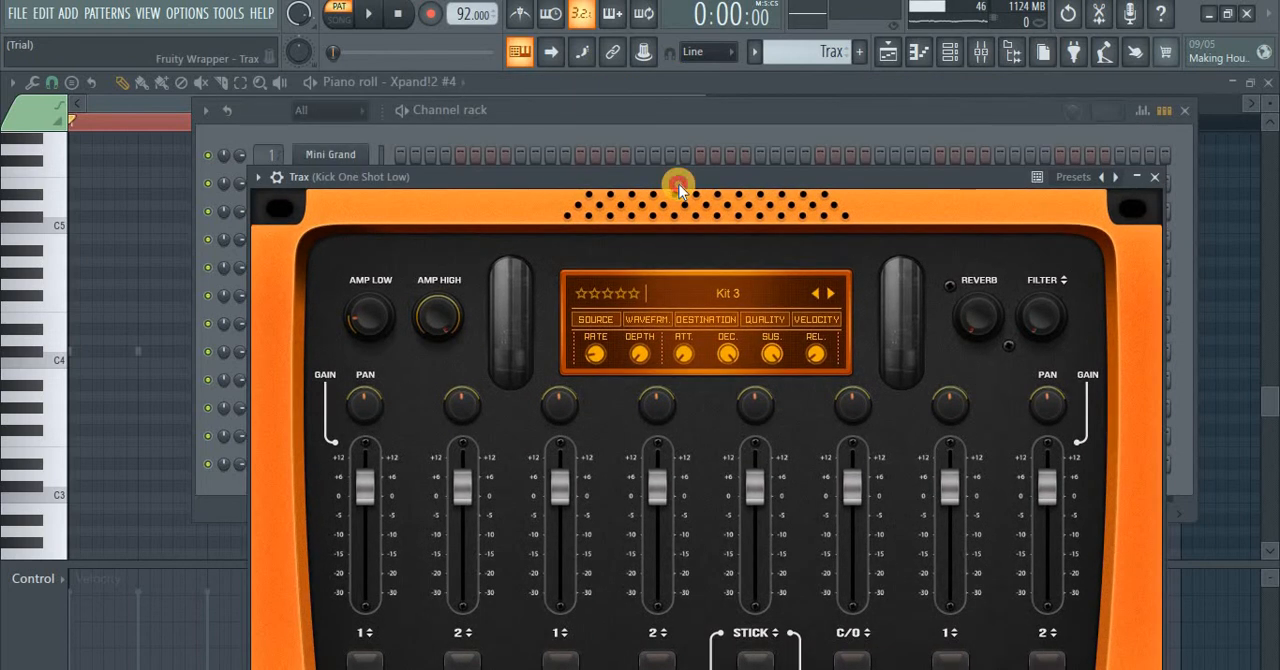
click(1156, 176)
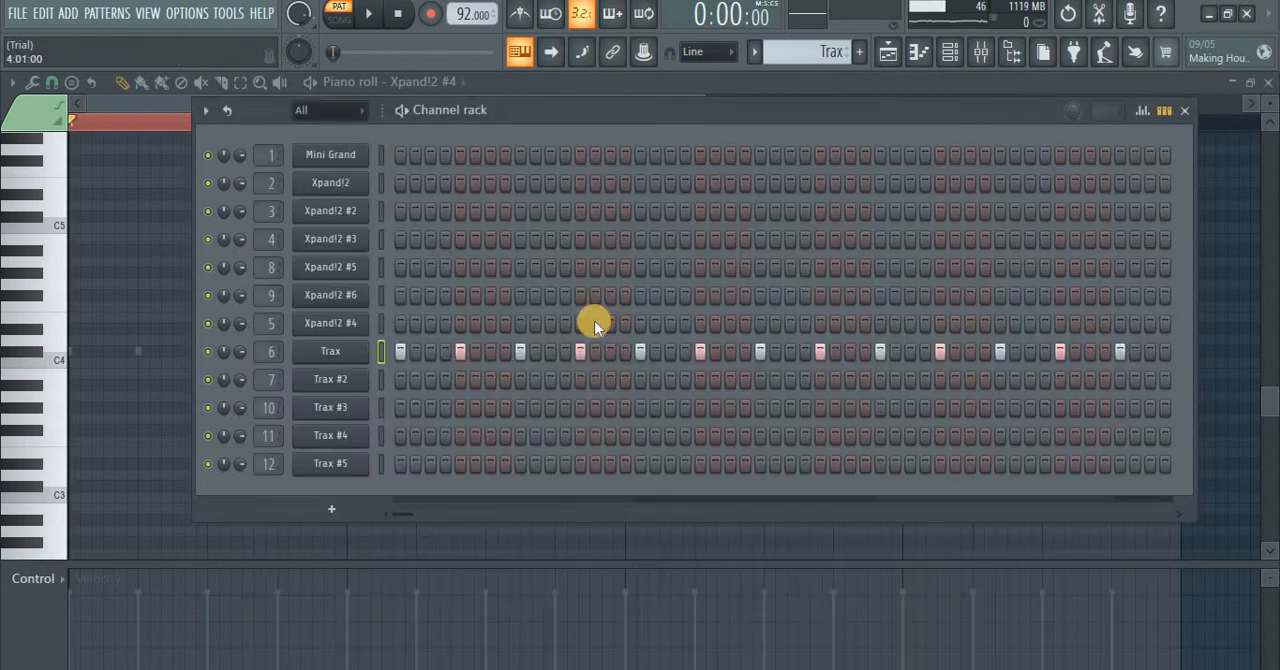
right_click(356, 355)
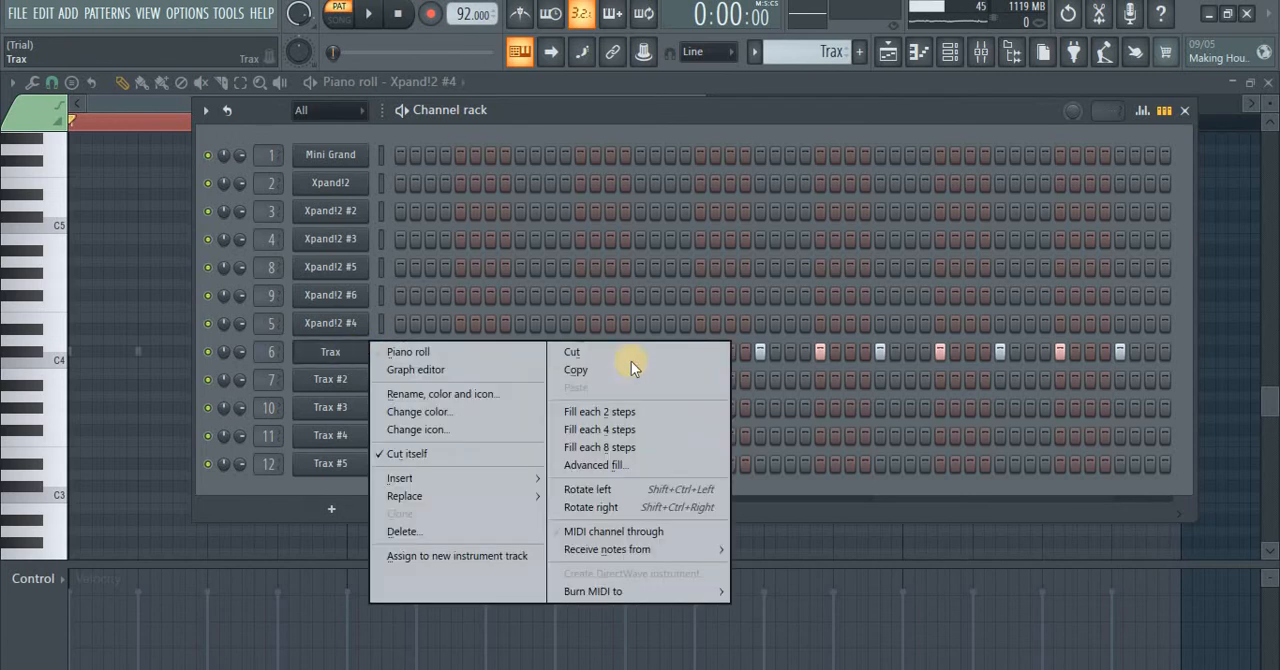
click(562, 113)
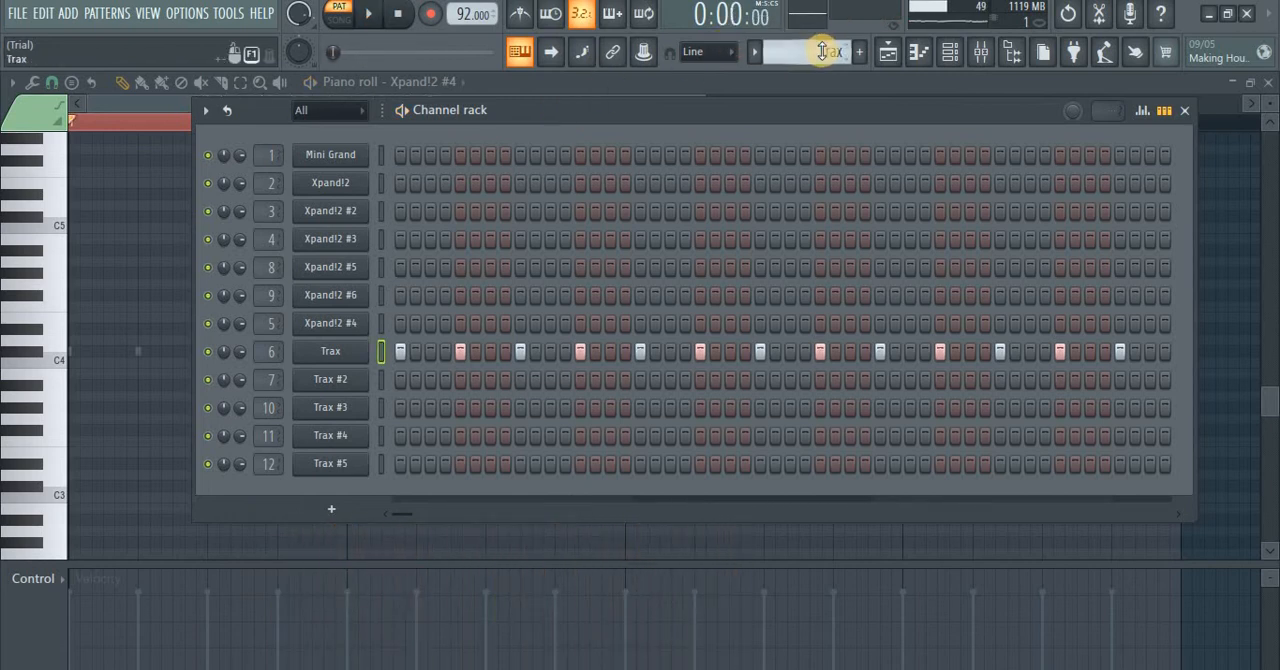
Step: Select the Trax #2 pattern, check its instrument's kit, and listen to its notes in the piano roll
scroll(822, 52, down, 1)
click(331, 380)
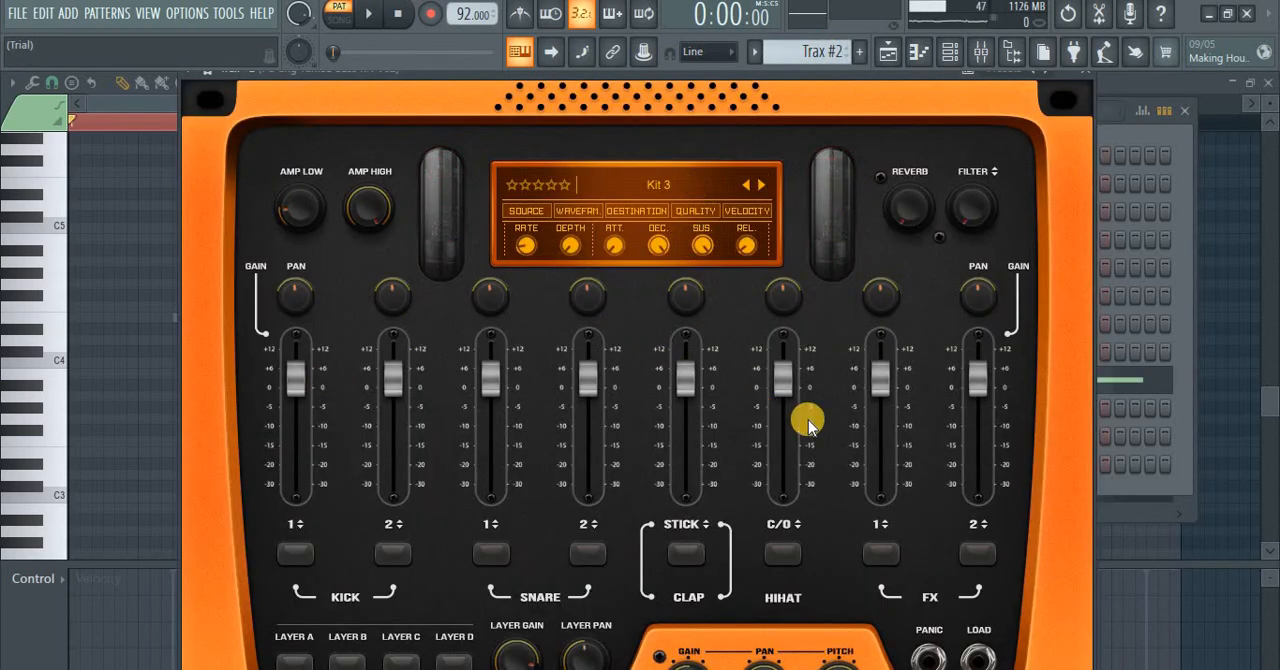
click(1084, 72)
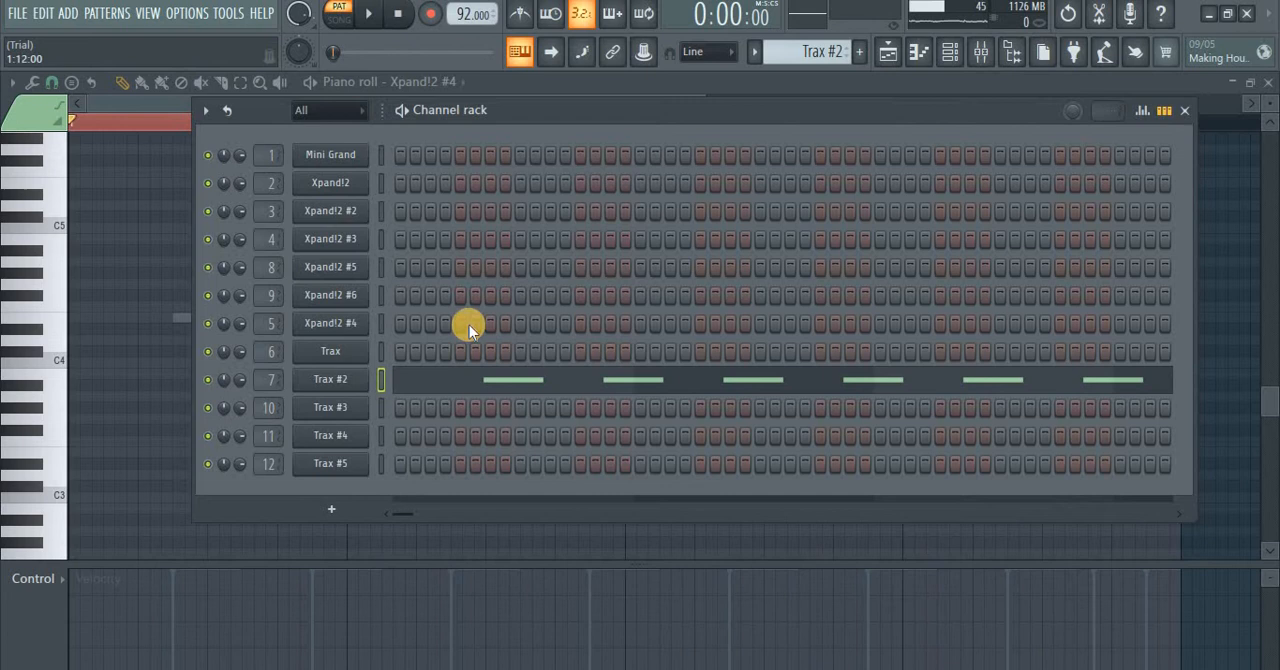
click(440, 390)
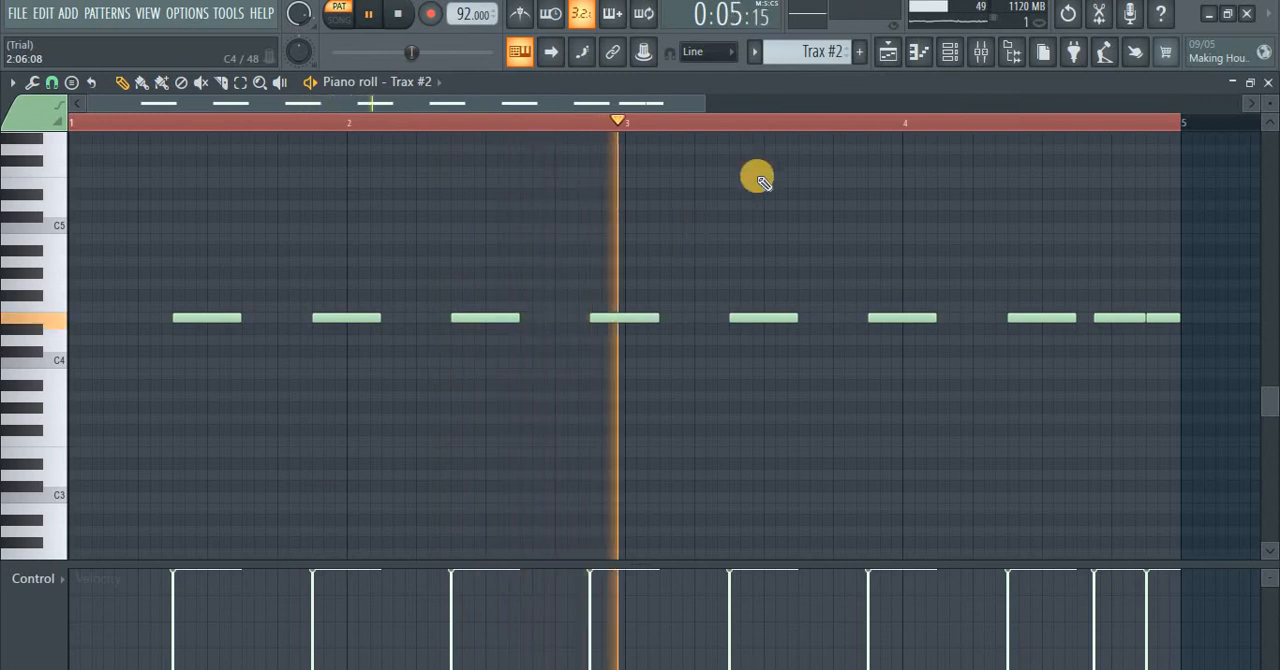
Step: Show the playlist arrangement and select bars 29 to 32 as the song section for playback
click(948, 54)
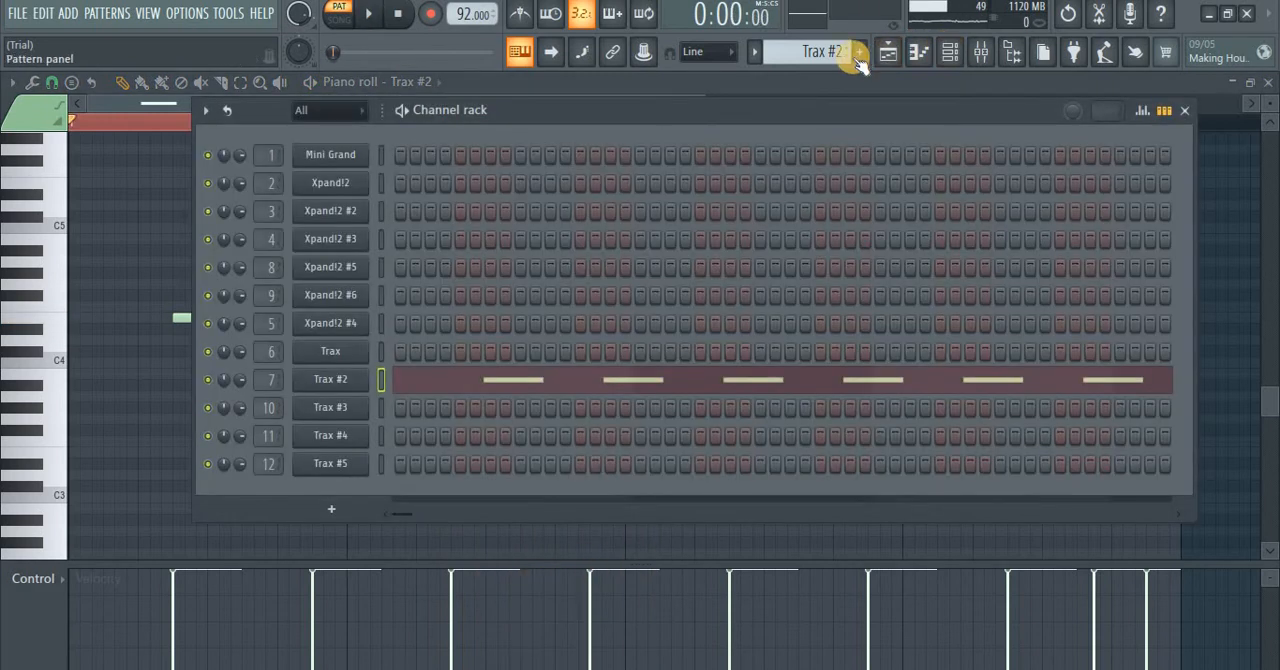
click(886, 54)
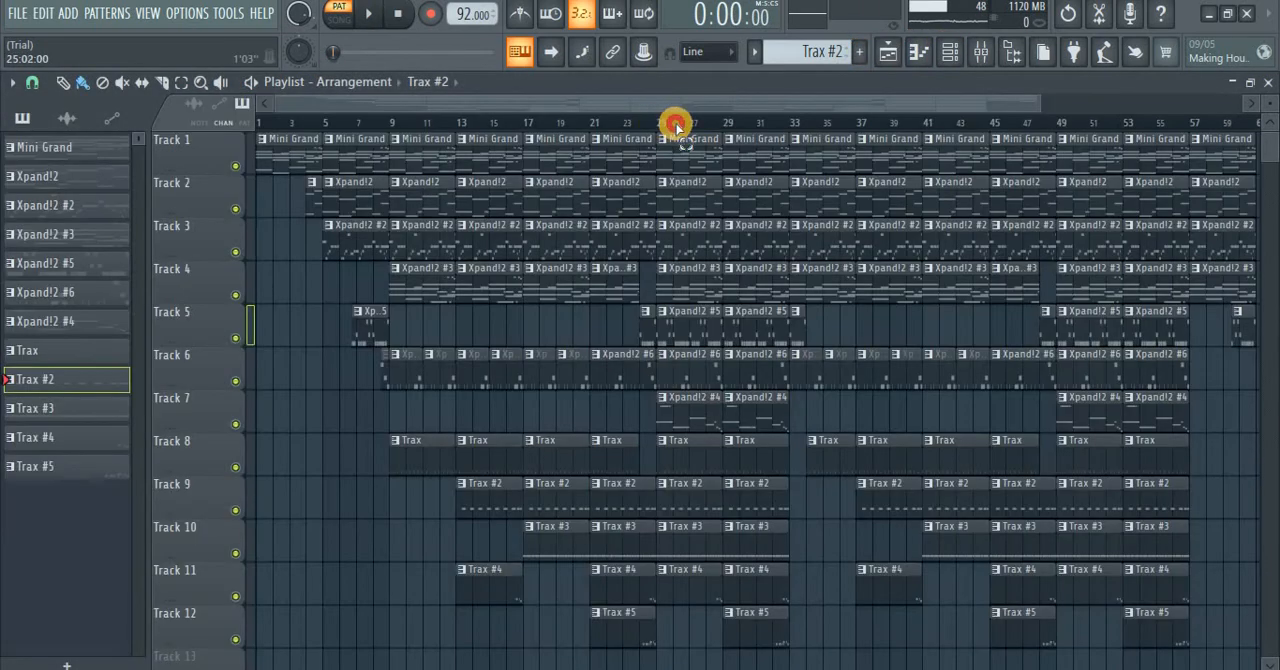
drag(676, 127, 725, 127)
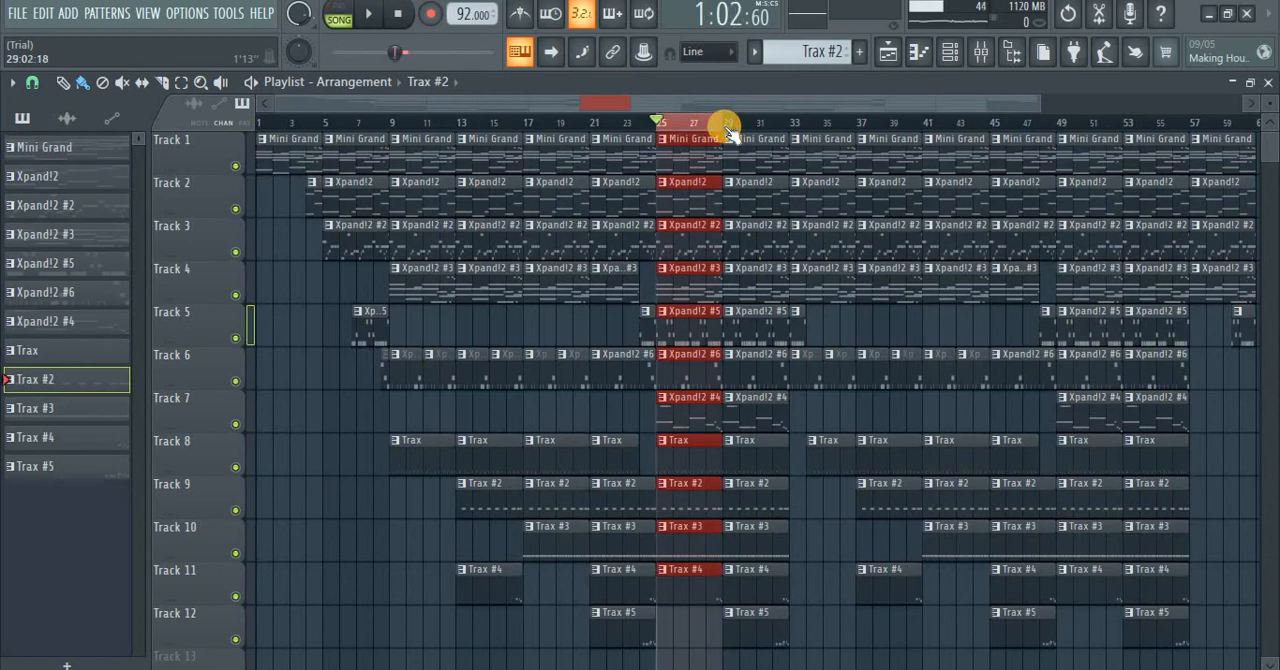
drag(728, 131, 766, 130)
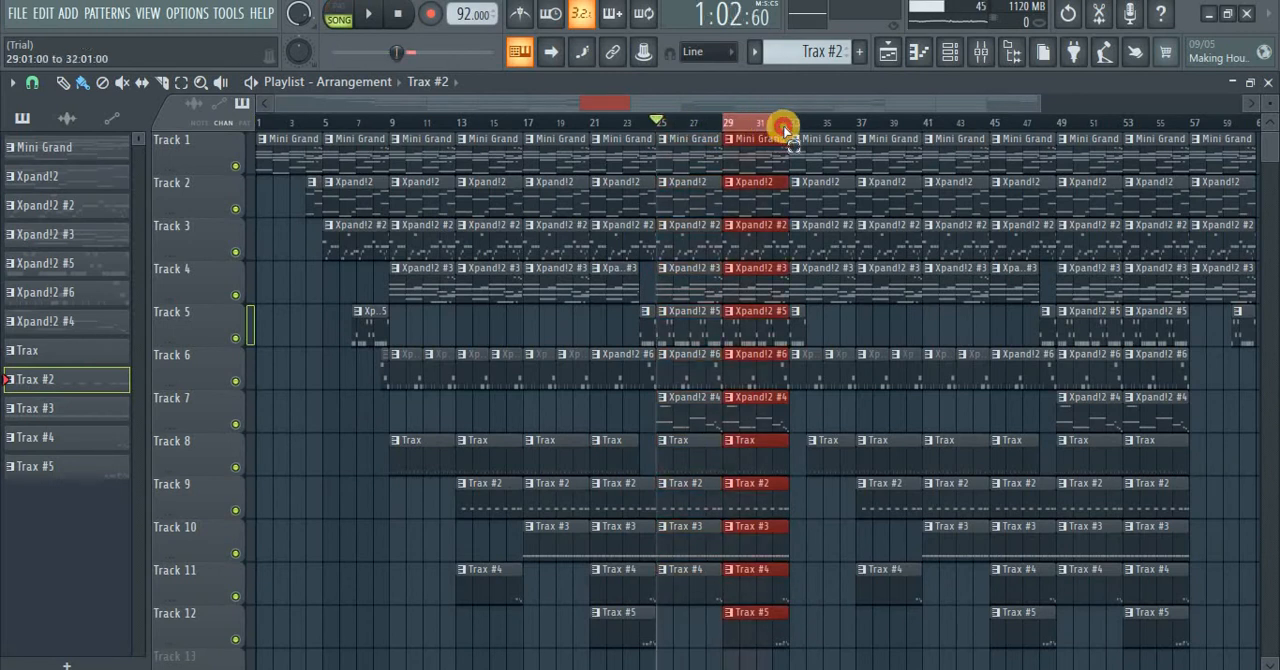
Step: Solo the Trax channel, unmute Trax #2 alongside it, and listen to the two drum parts together
click(952, 54)
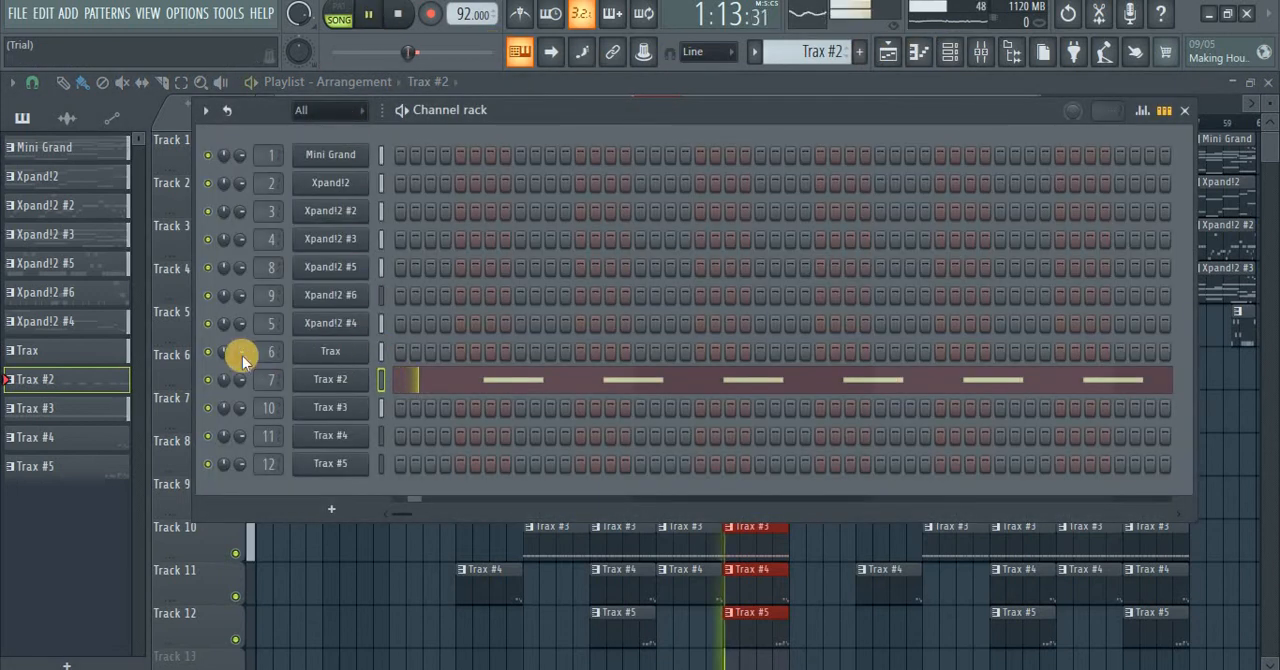
right_click(204, 354)
click(228, 378)
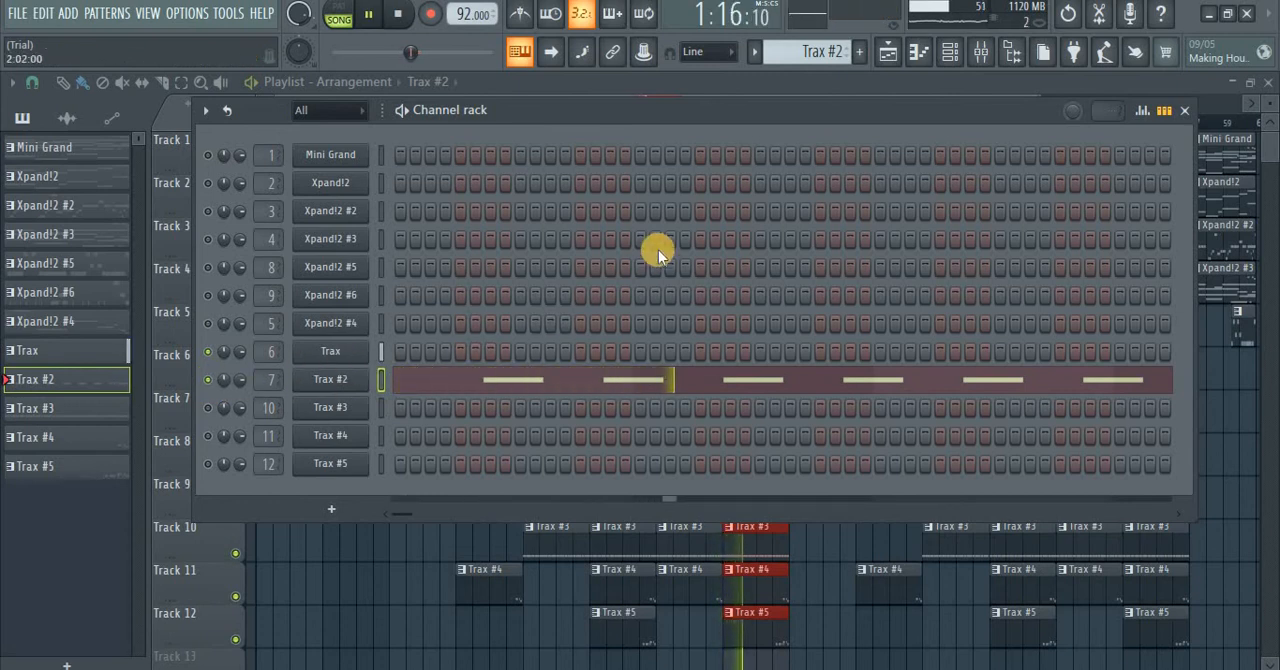
Step: Select the Trax #3 pattern, check its instrument's kit, and unmute its channel in the channel rack
scroll(790, 50, down, 1)
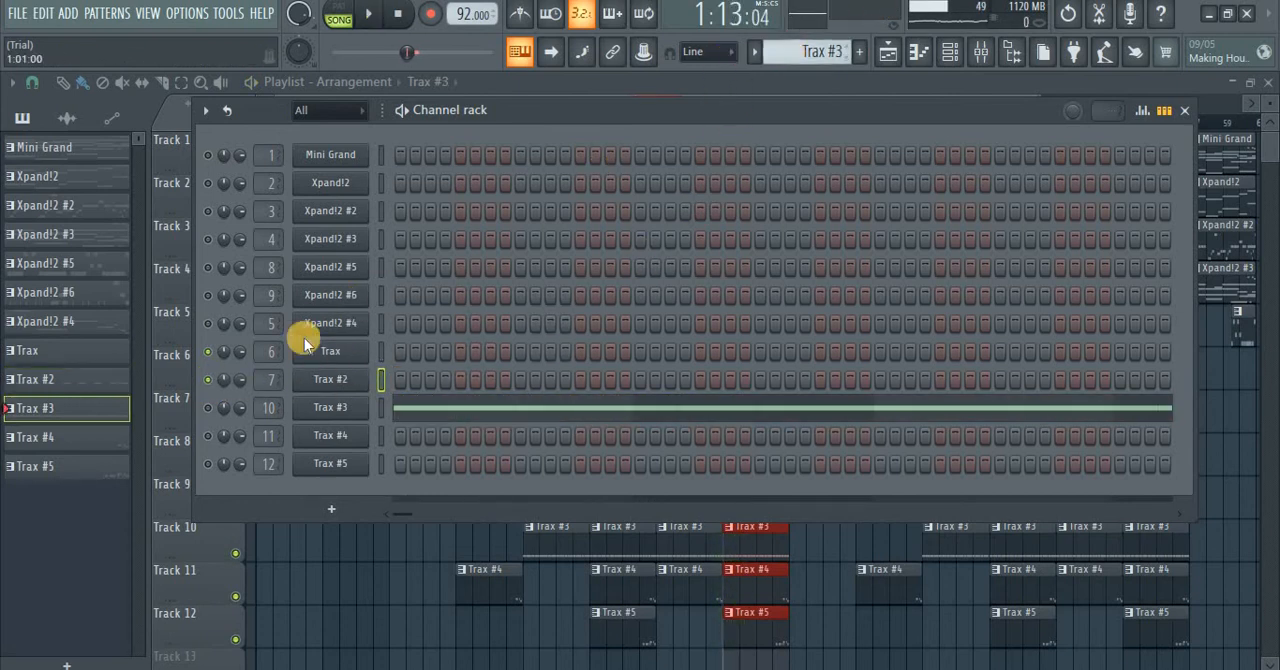
click(317, 409)
drag(567, 214, 592, 124)
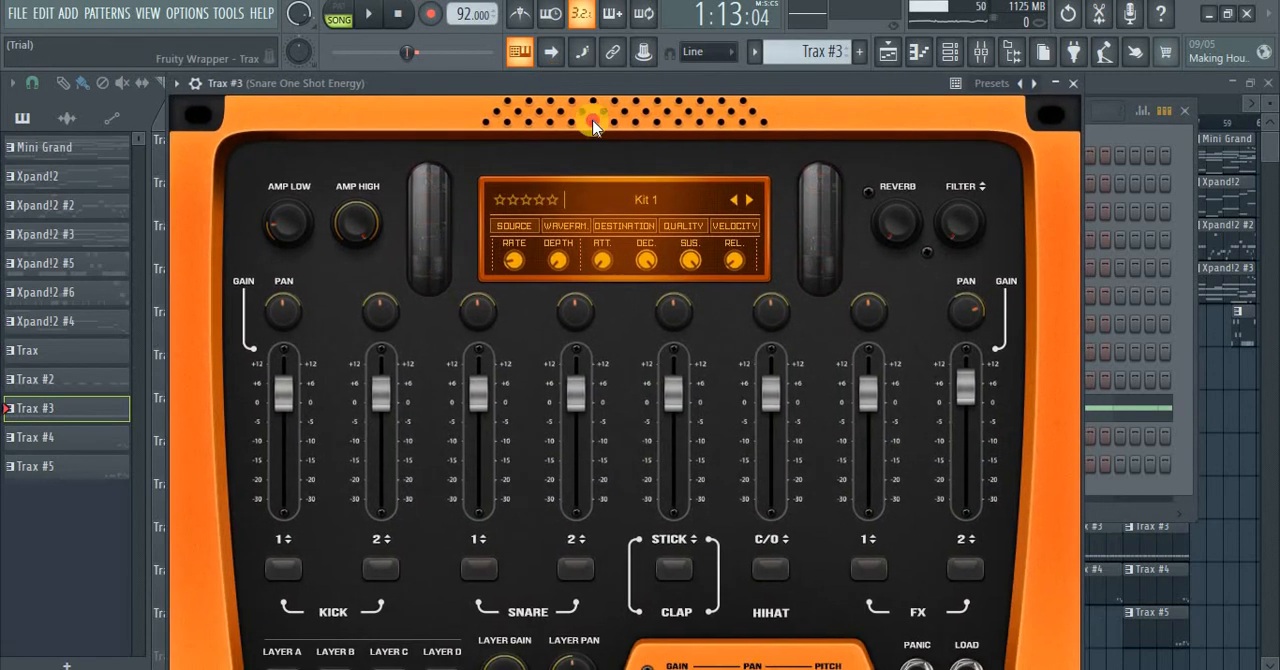
click(1073, 88)
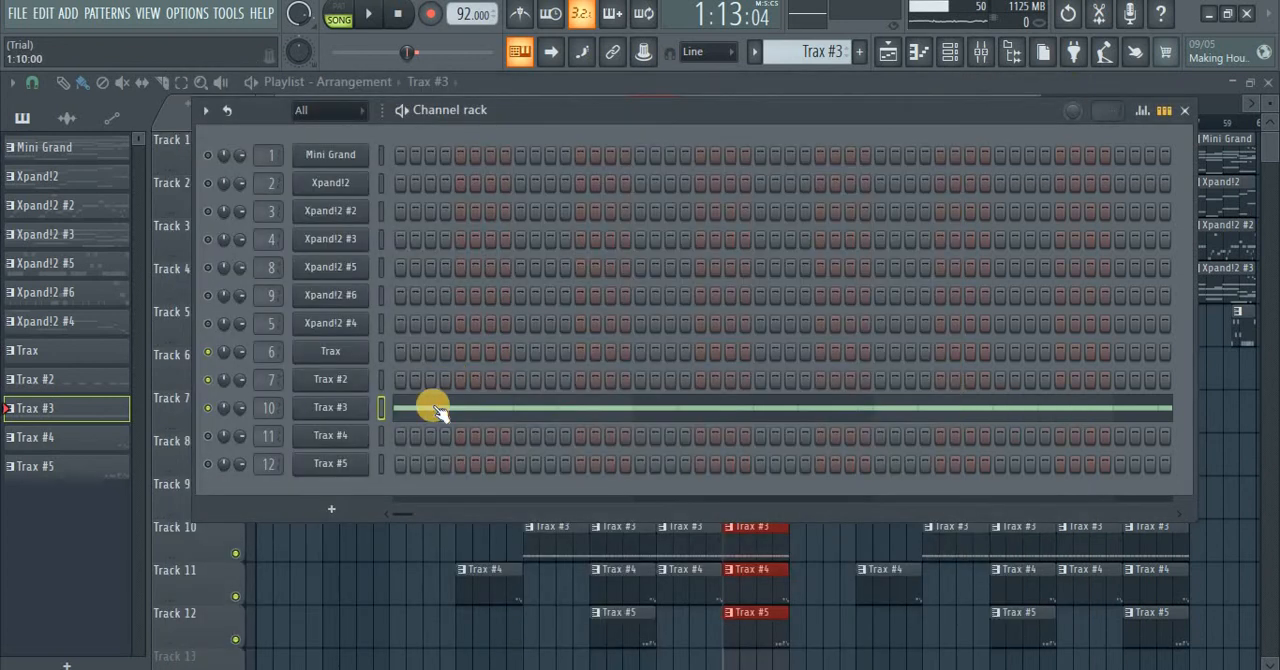
Step: Open the Trax #3 notes in the piano roll and listen to them with the other unmuted drums
click(417, 410)
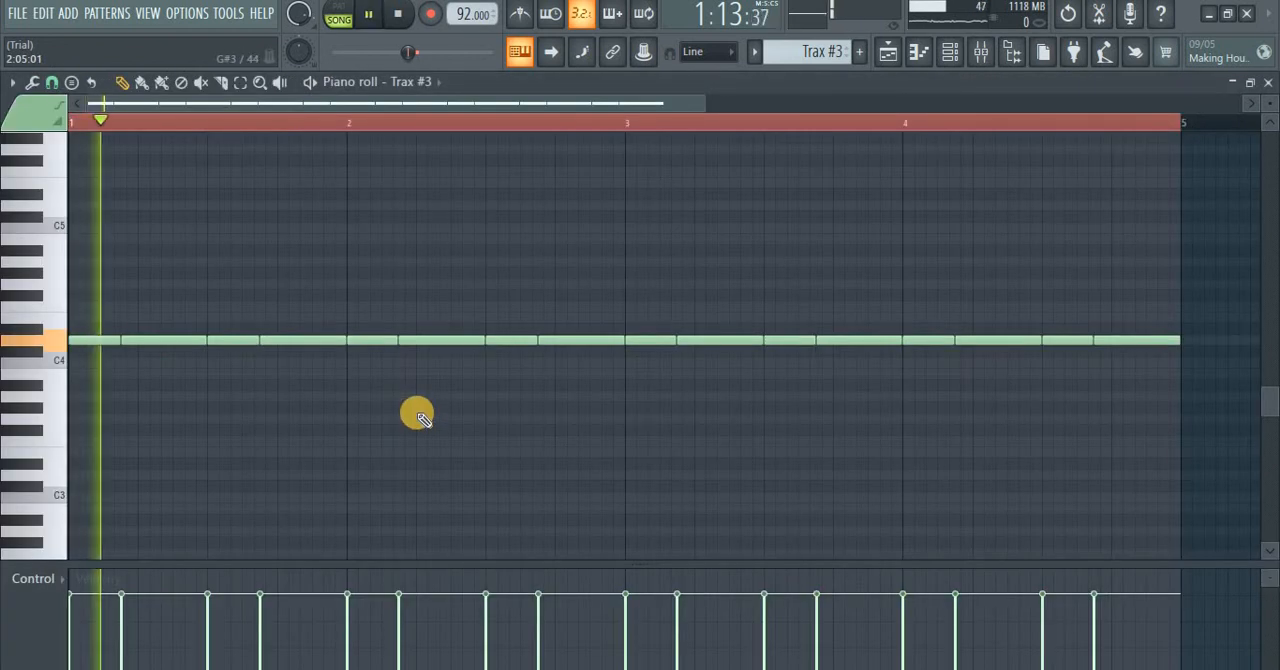
key(space)
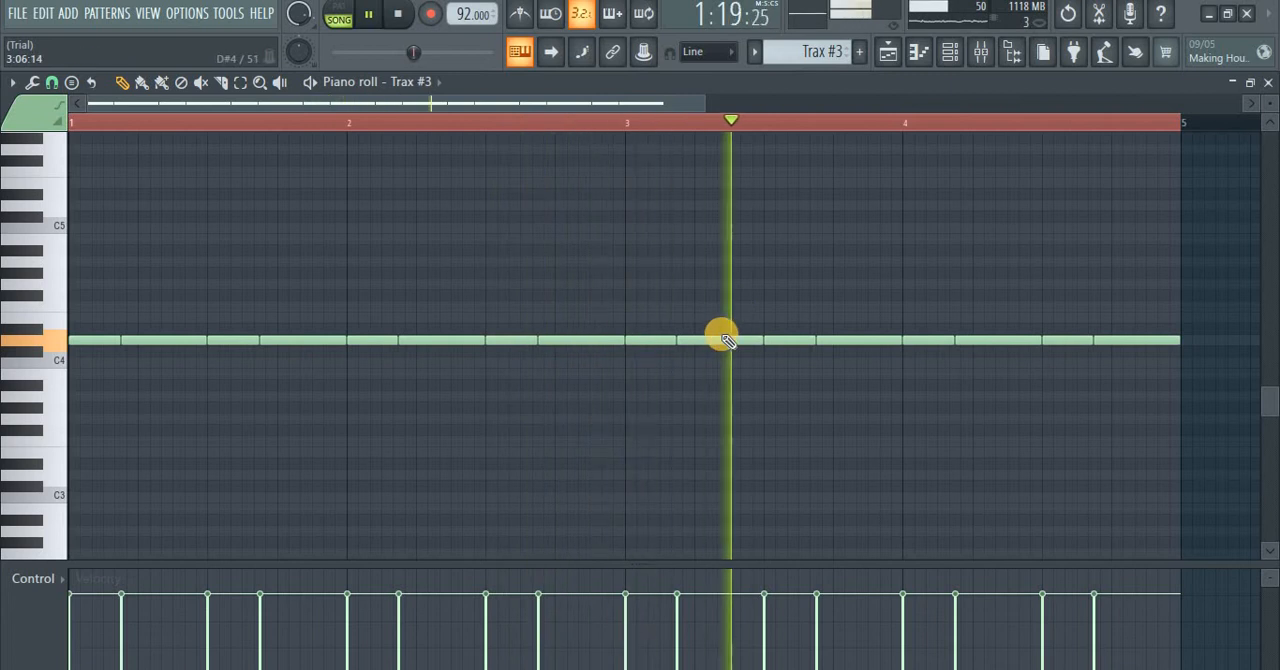
Step: Select the Trax #4 pattern and check its instrument's kit from the channel rack
click(951, 55)
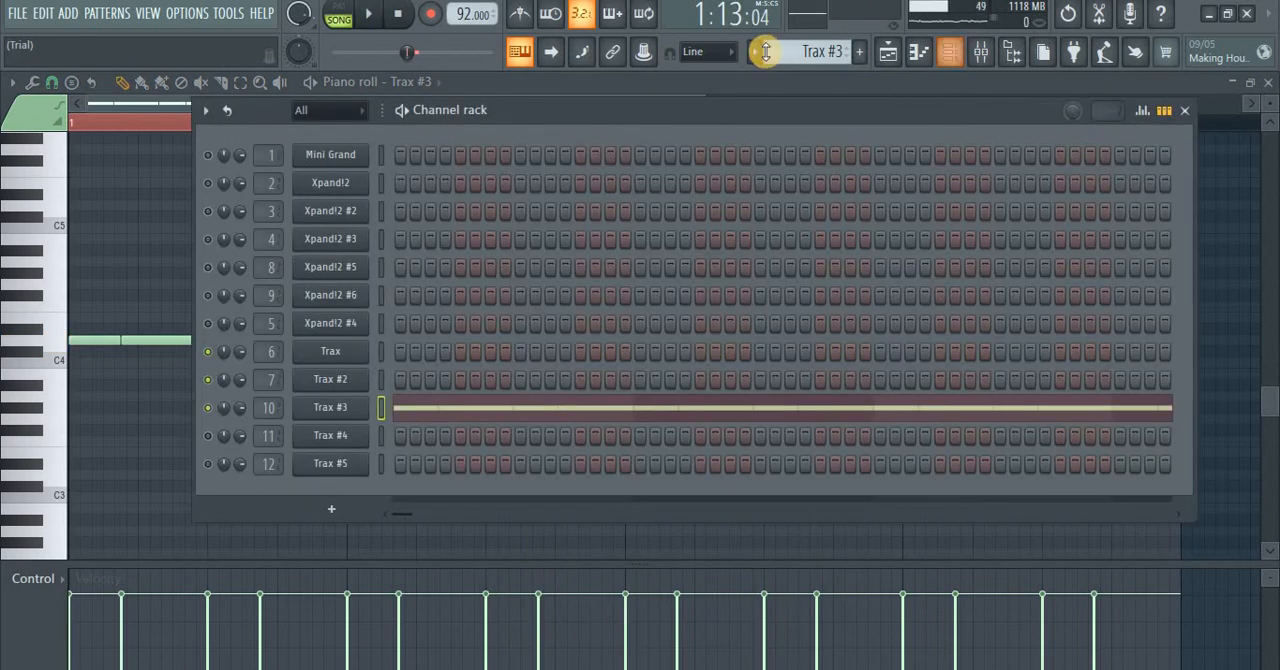
scroll(799, 48, down, 1)
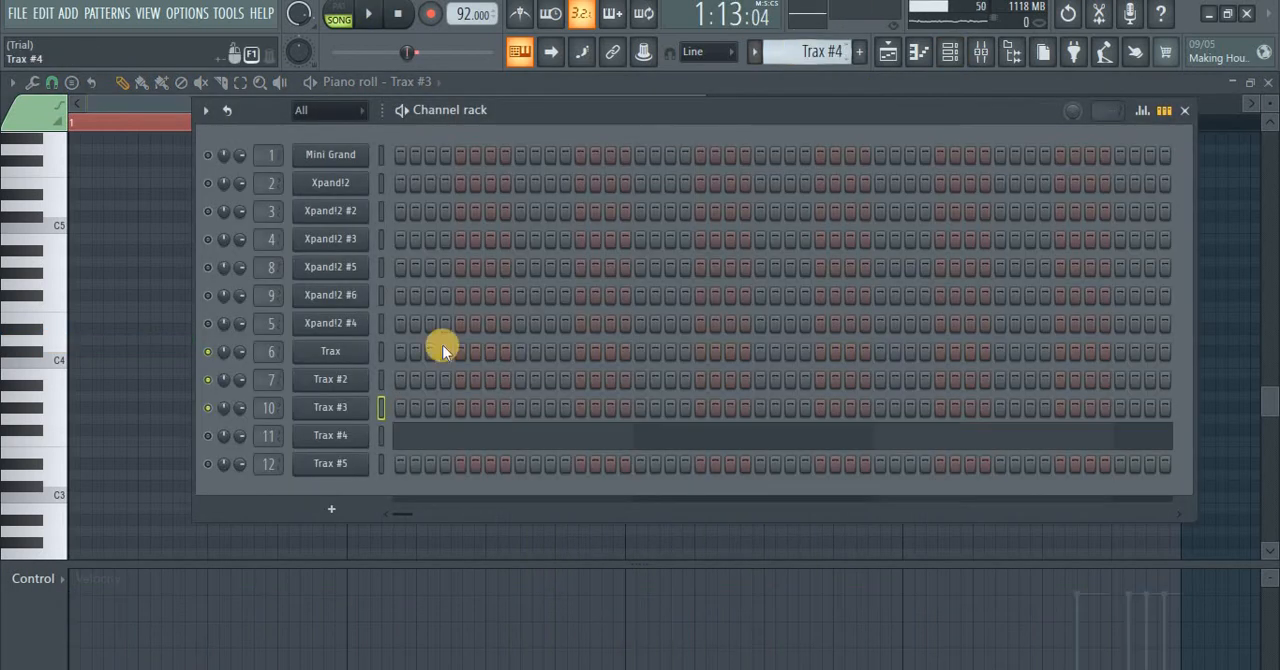
click(316, 438)
drag(582, 171, 716, 69)
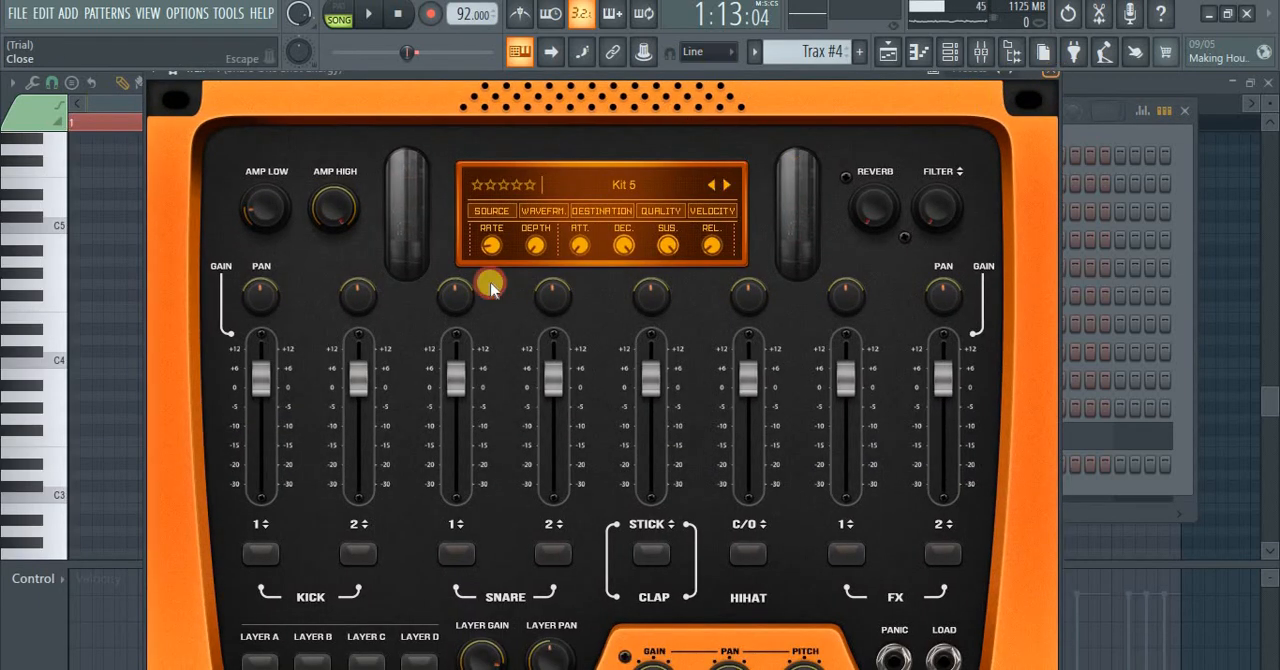
Step: Unmute the Trax #4 channel, open its notes in the piano roll and play them from bar 4 with the other drums
click(210, 437)
click(422, 440)
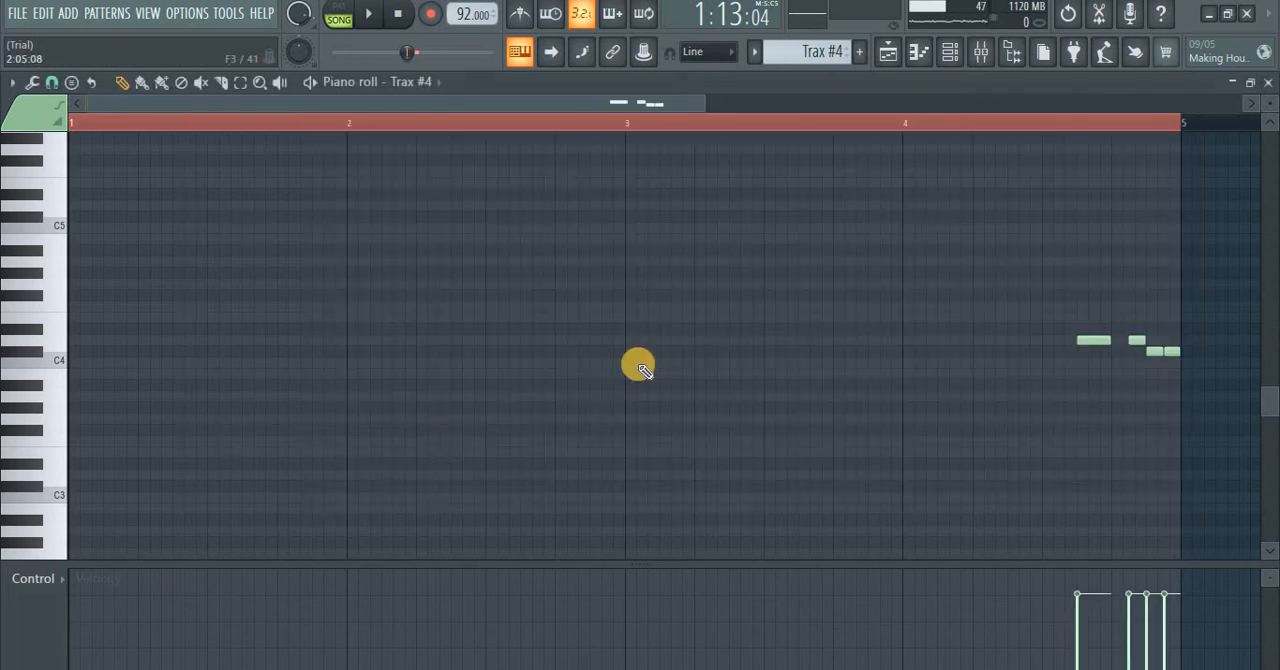
click(997, 130)
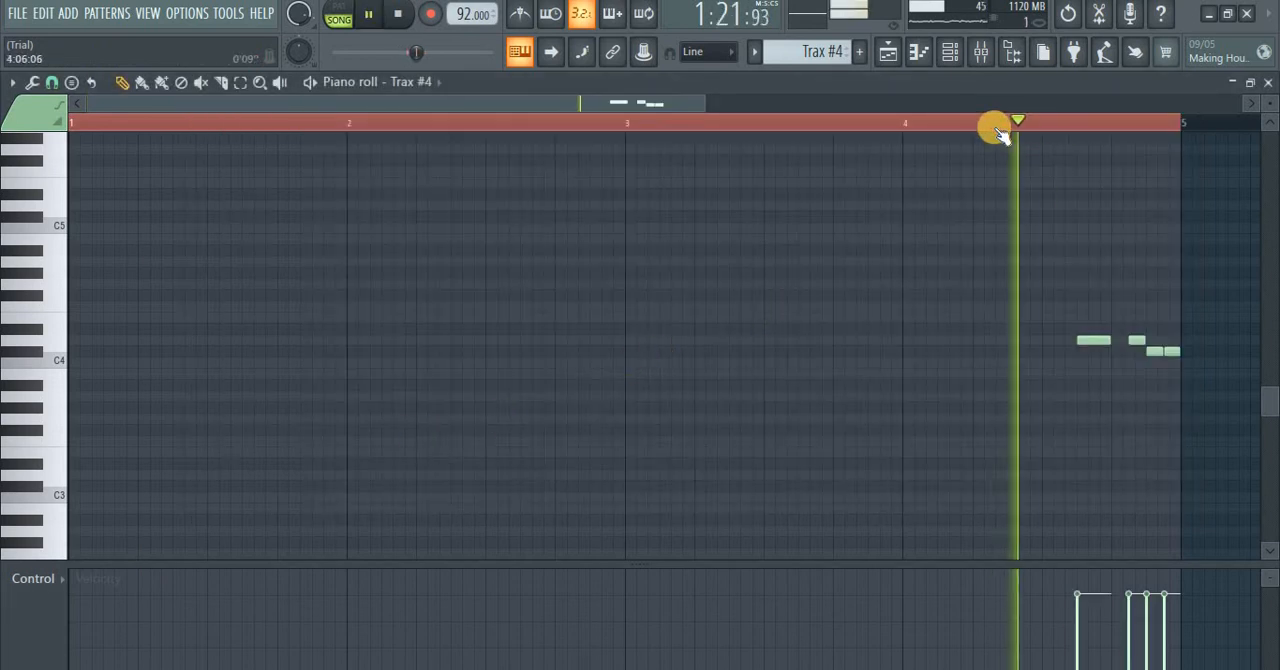
click(997, 130)
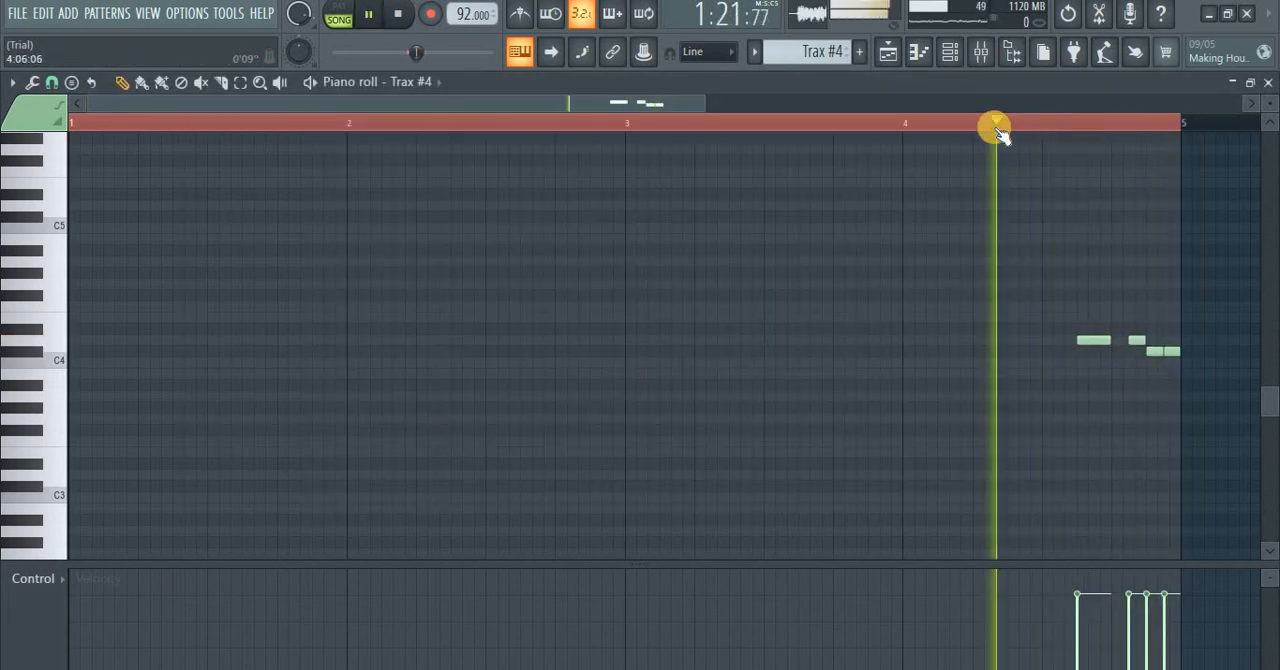
Step: Unmute the Trax #5 channel, select the Trax #5 pattern and check its instrument's kit
click(955, 50)
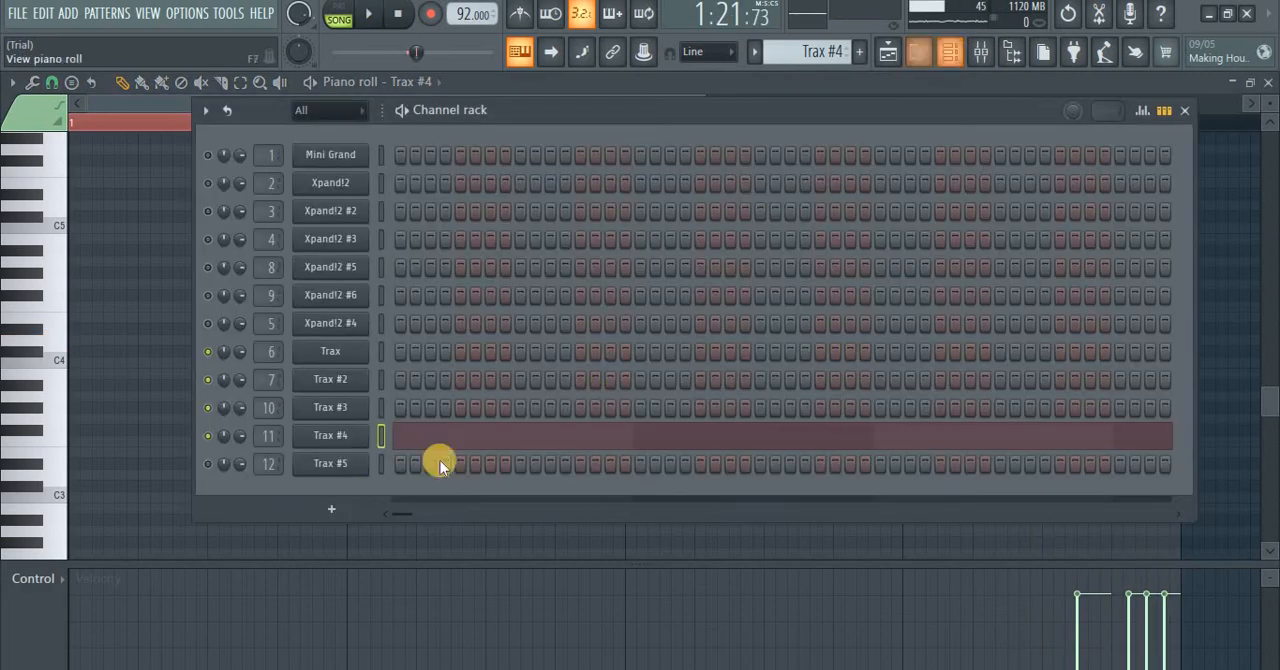
click(210, 468)
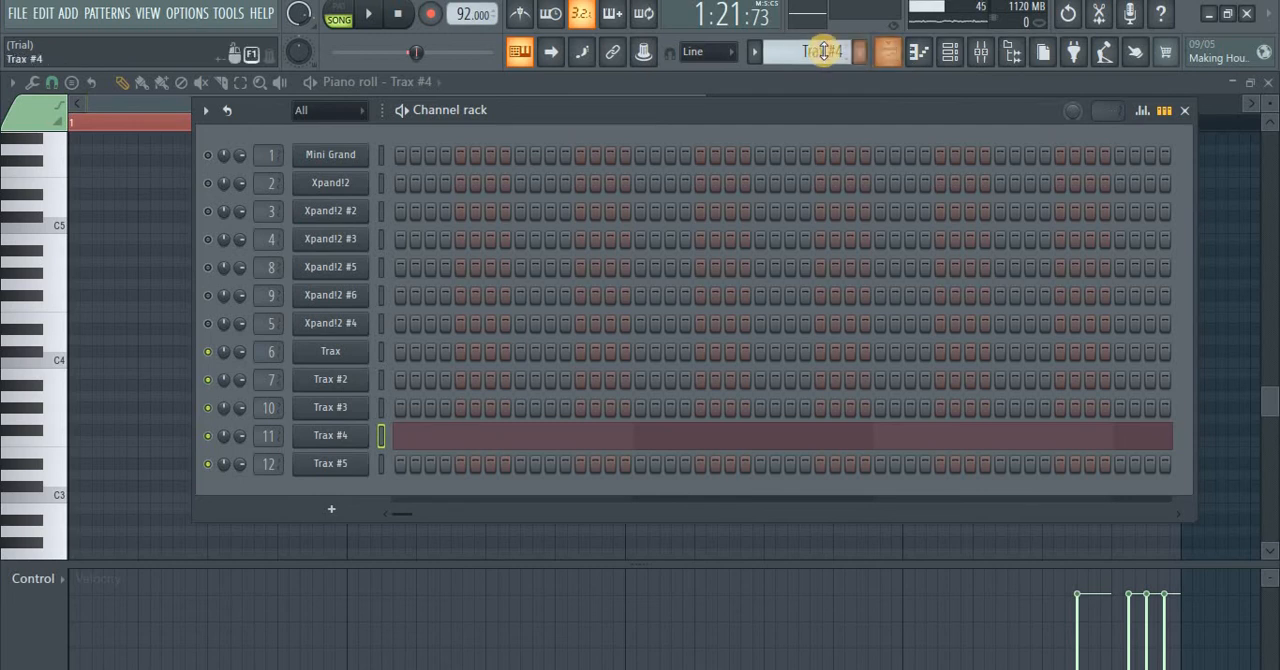
scroll(814, 52, down, 1)
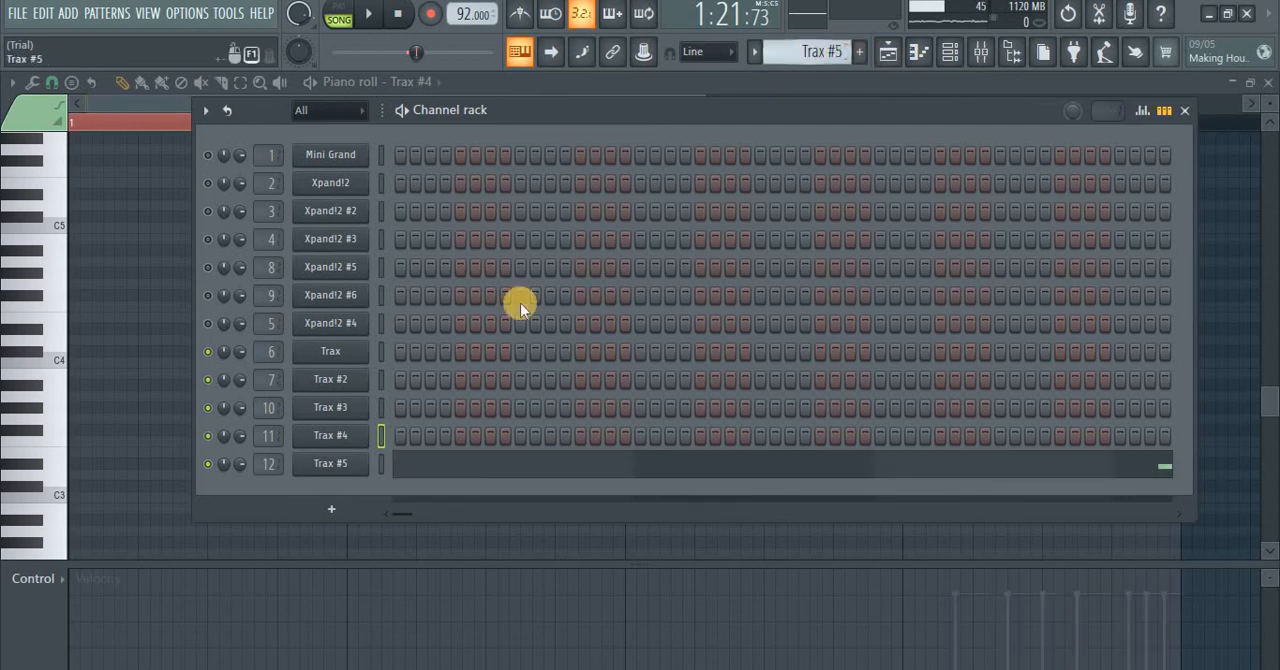
click(338, 466)
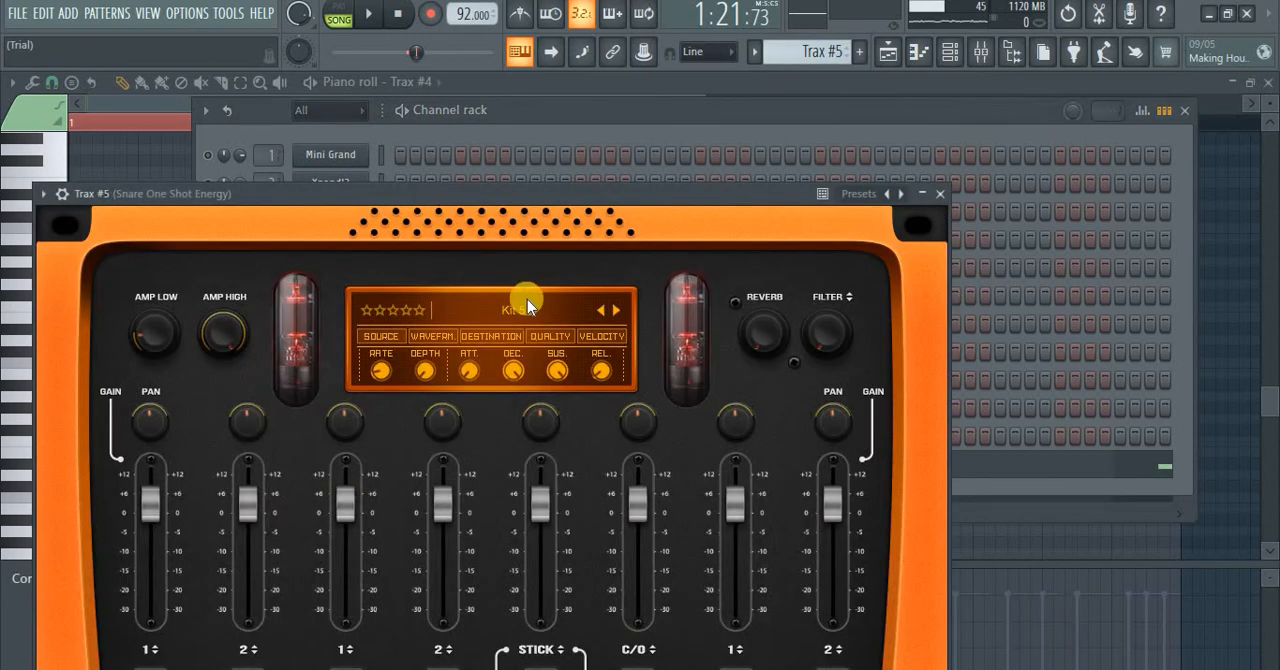
click(940, 195)
Step: Open the Trax #5 notes in the piano roll and listen to them with the other unmuted drums
click(706, 466)
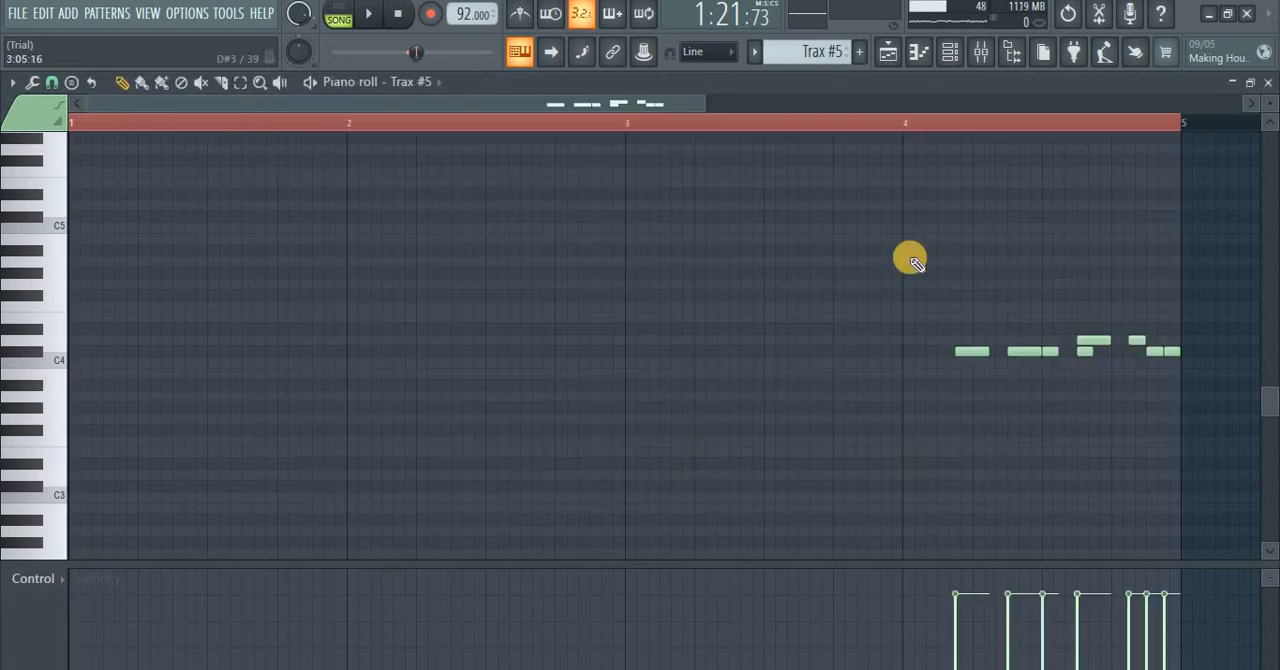
key(space)
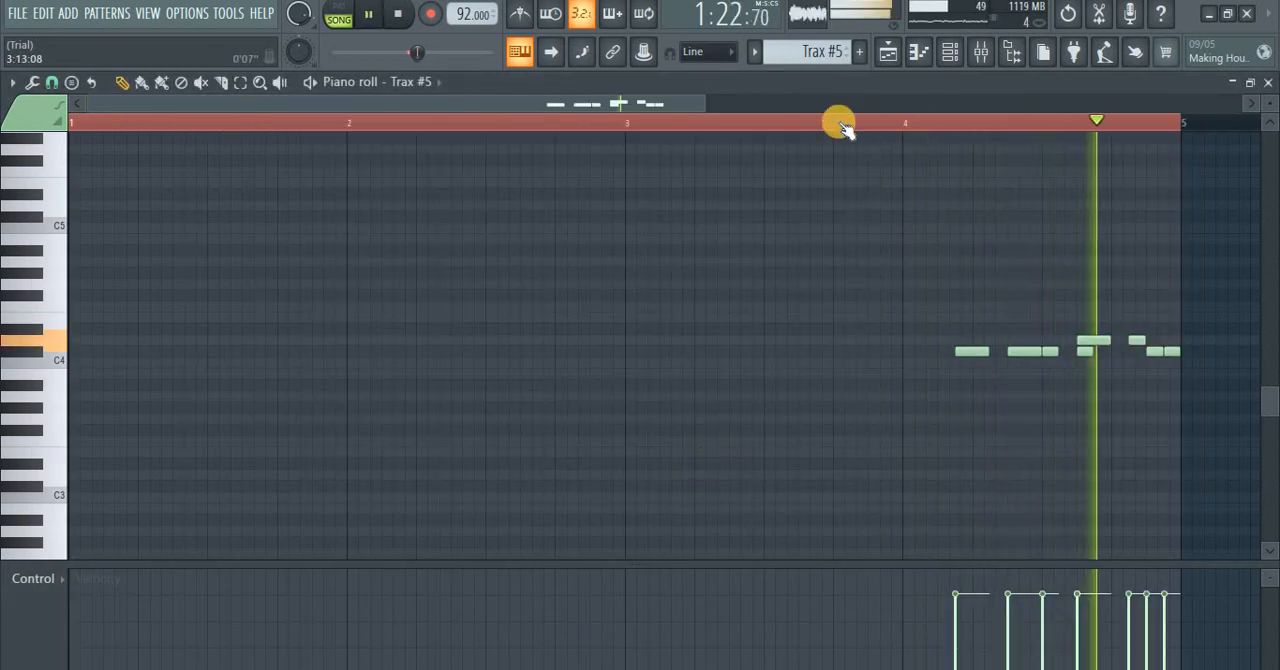
key(space)
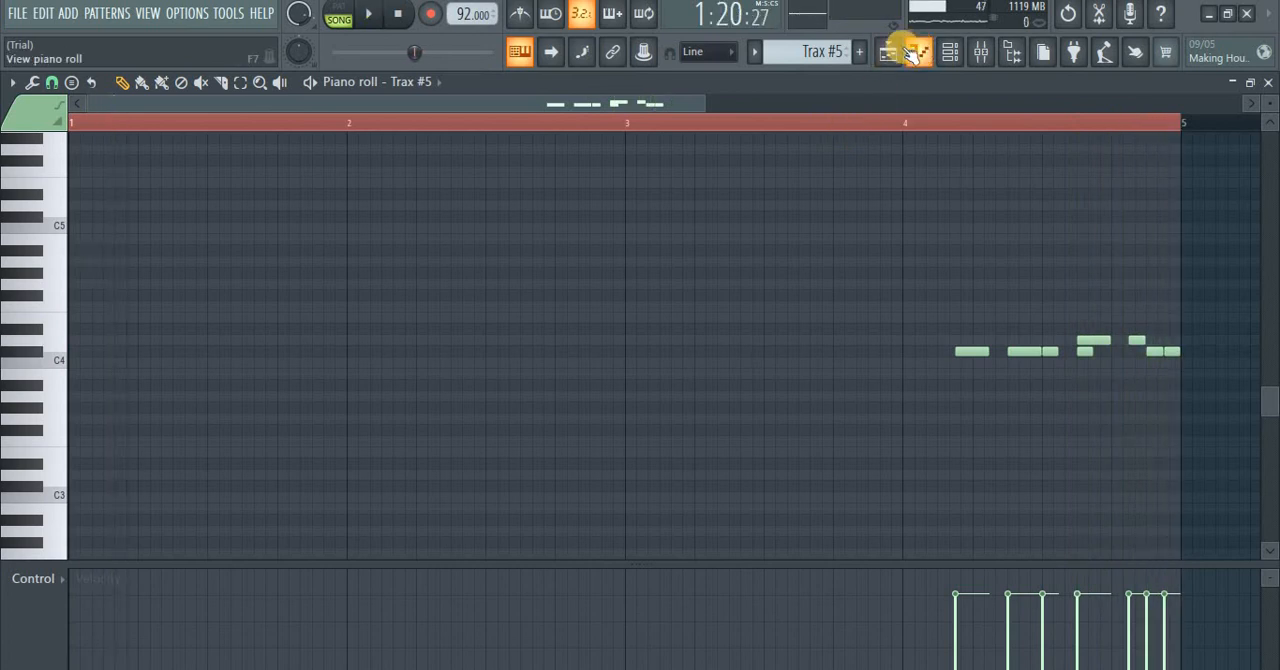
Step: Return to the playlist, clear the time selection over bars 29 to 32 and reset playback to the song start
click(916, 53)
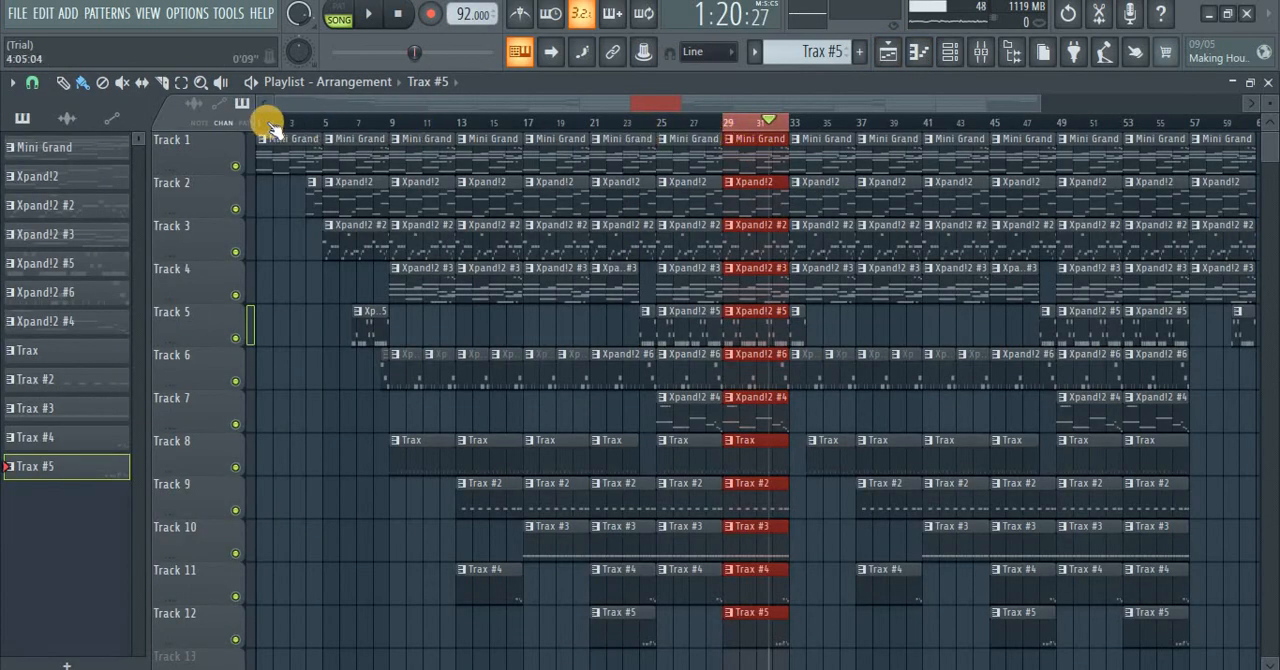
click(262, 120)
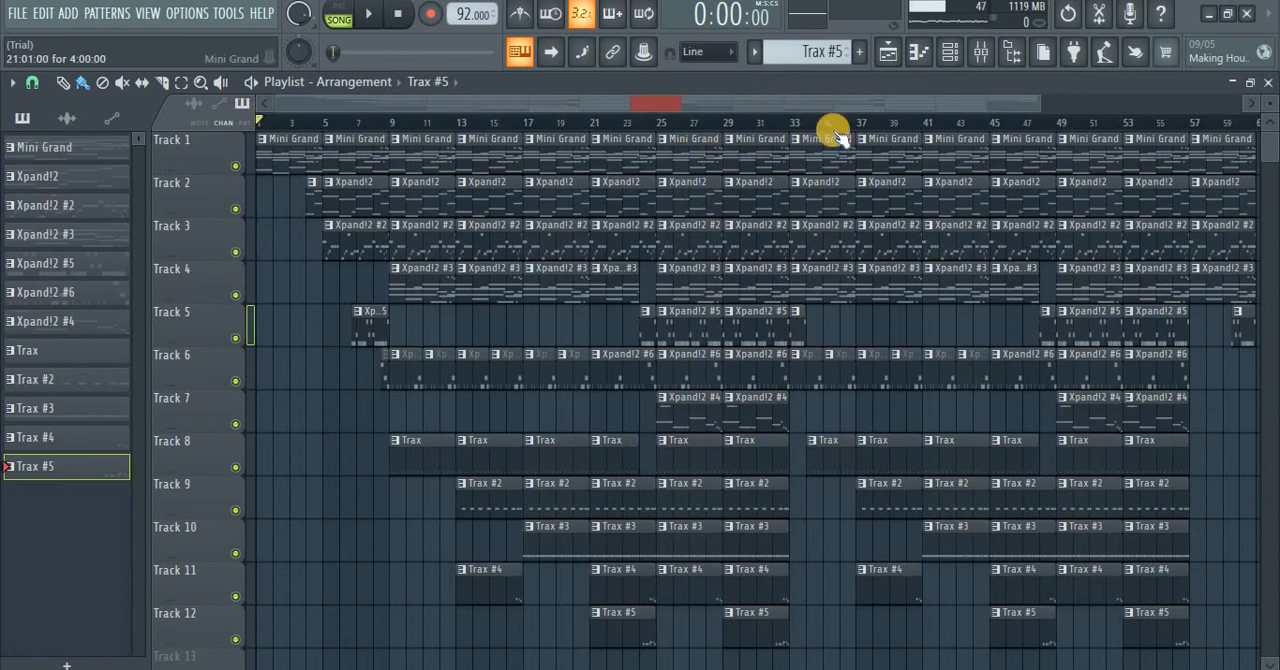
Step: Unmute all twelve channels in the channel rack by toggling solo on the Trax channel, and return to the playlist
click(951, 55)
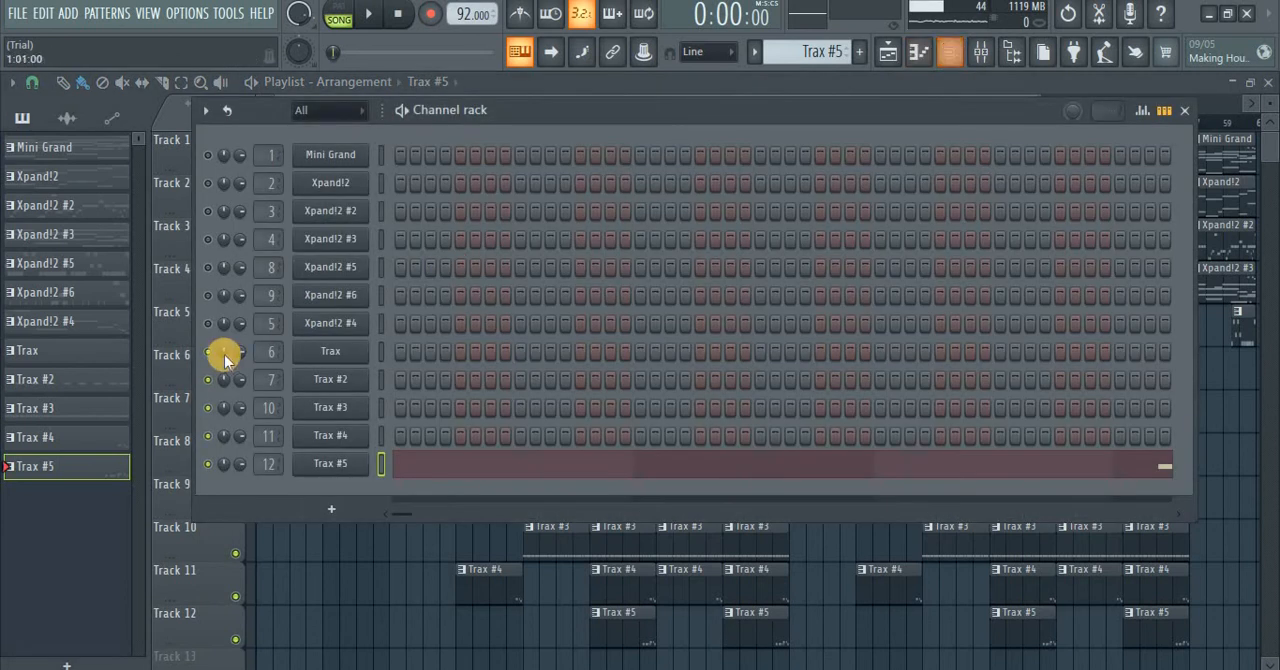
right_click(209, 381)
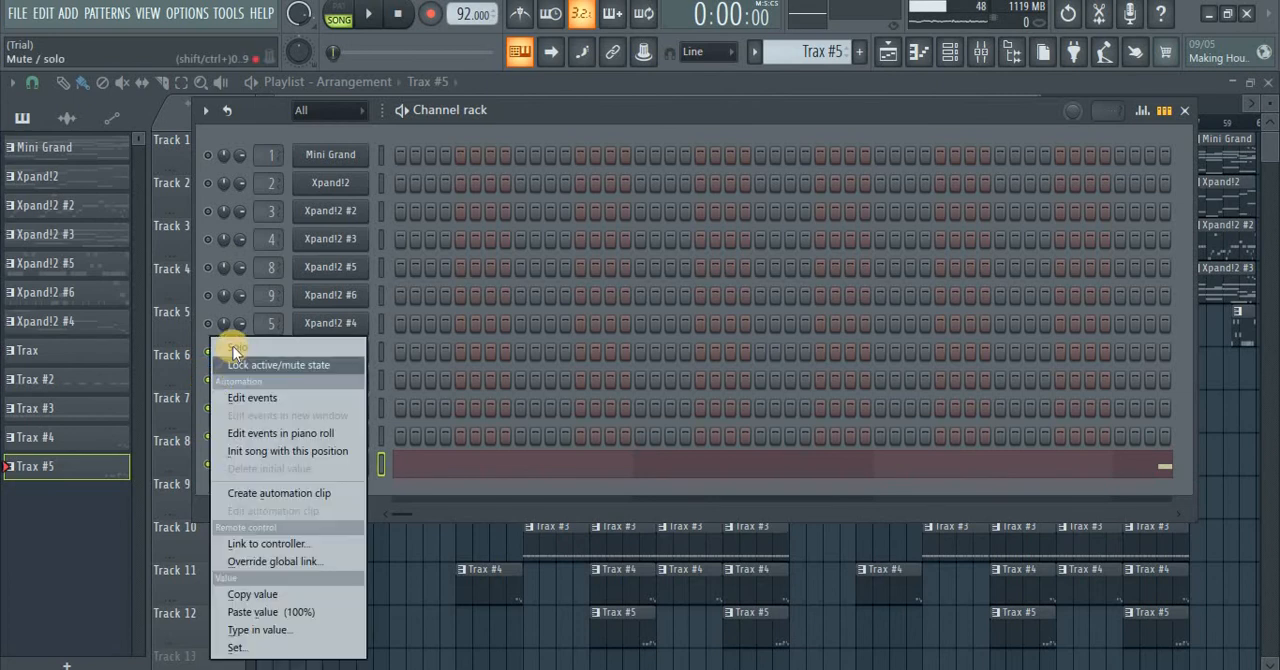
click(233, 349)
right_click(208, 352)
click(228, 350)
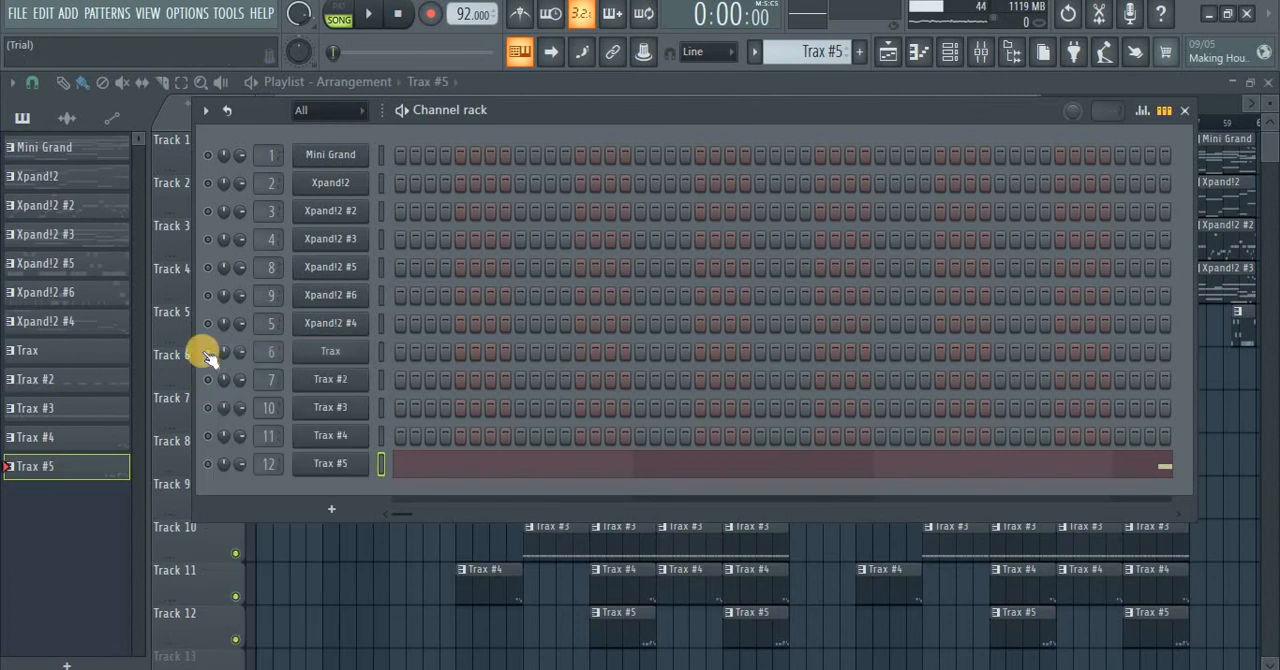
right_click(226, 352)
click(229, 350)
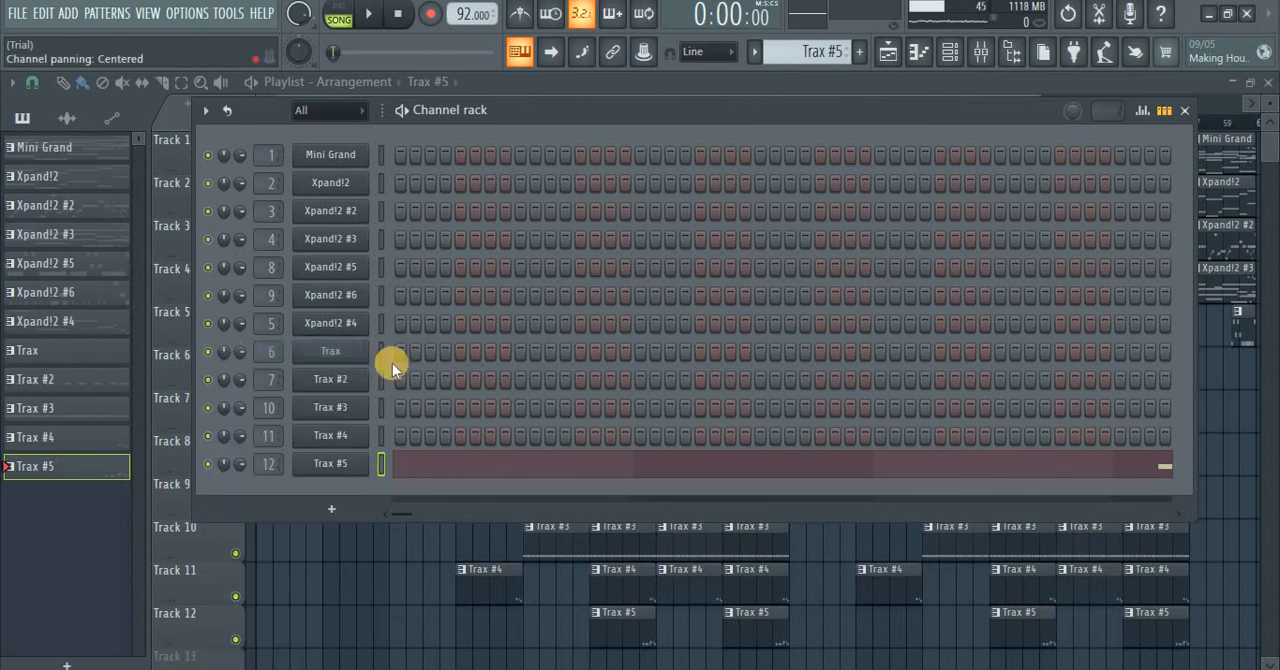
click(1176, 113)
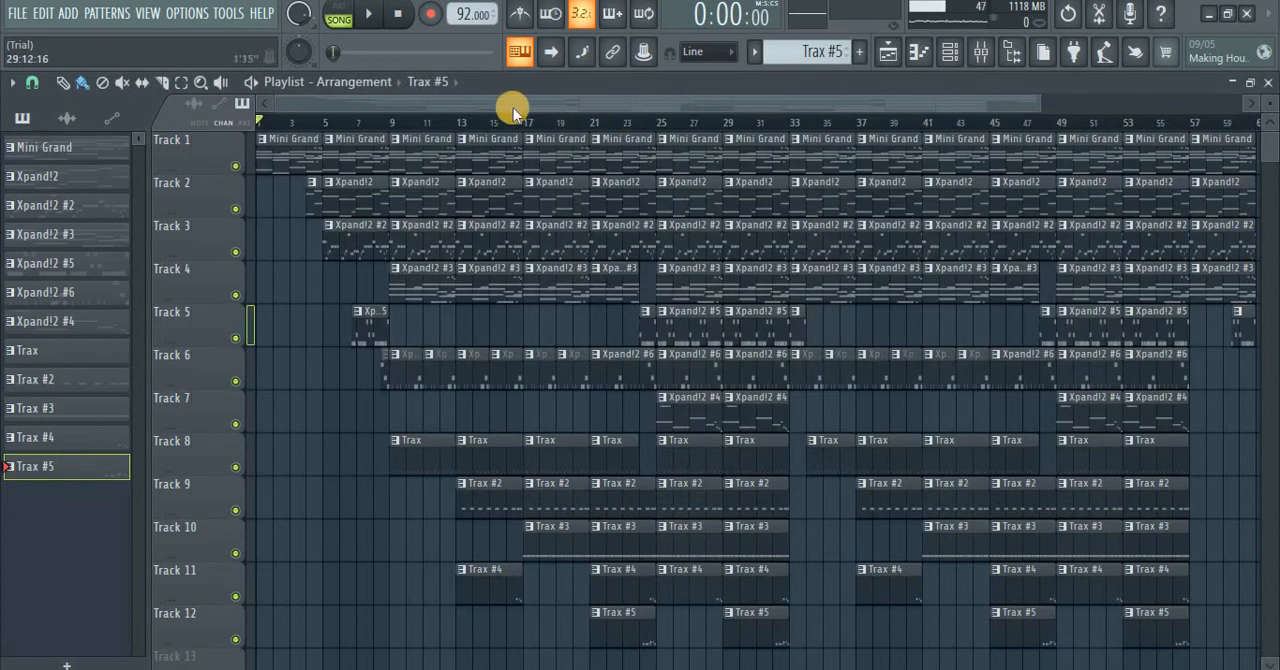